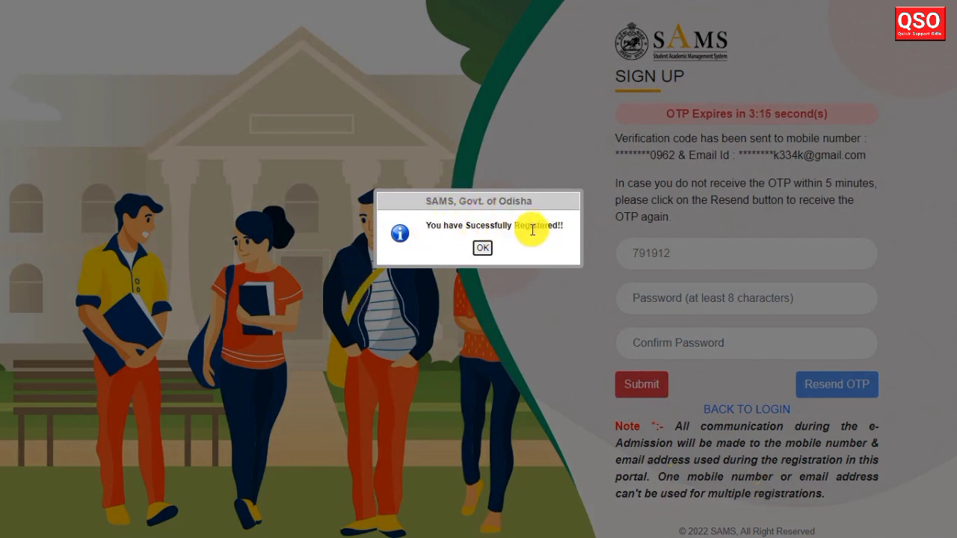
Acknowledge the completed registration and choose to continue as an existing student
left_click(481, 248)
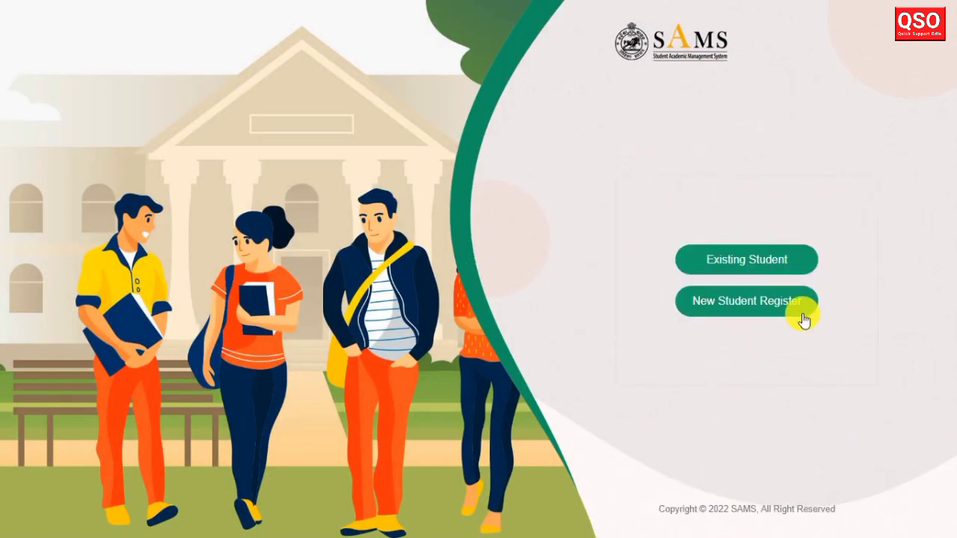
left_click(761, 263)
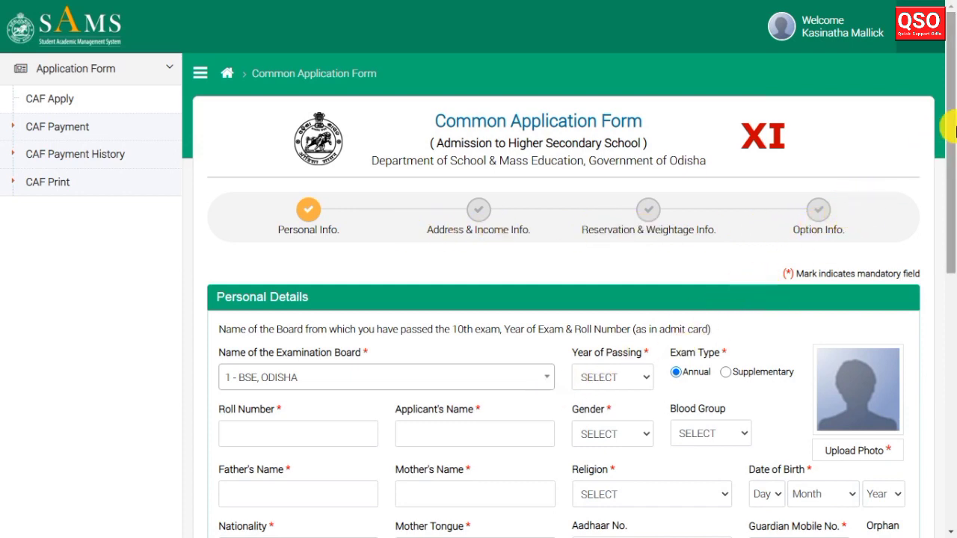
Set the 10th exam's year of passing to 2022 in the Personal Details section
left_click_drag(951, 130, 953, 254)
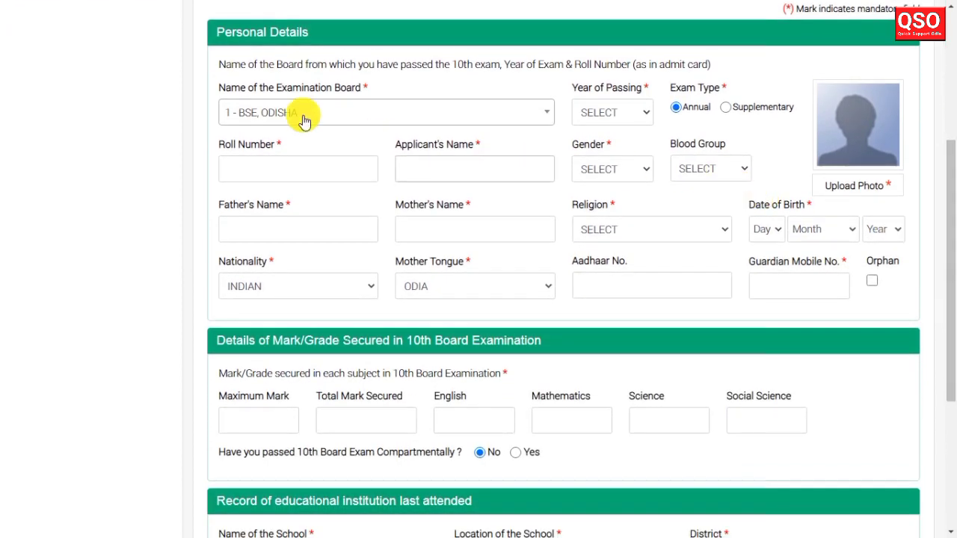
left_click(281, 165)
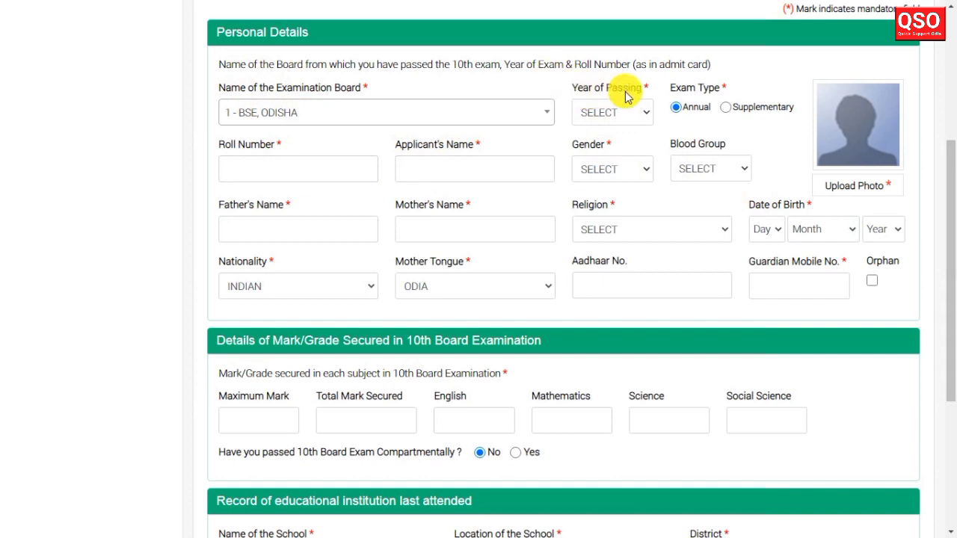
left_click(620, 122)
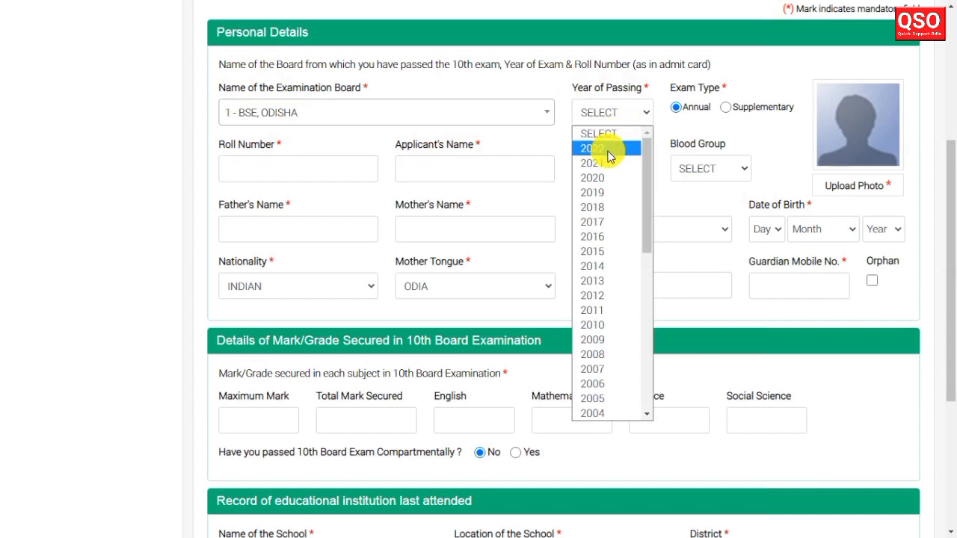
left_click(609, 149)
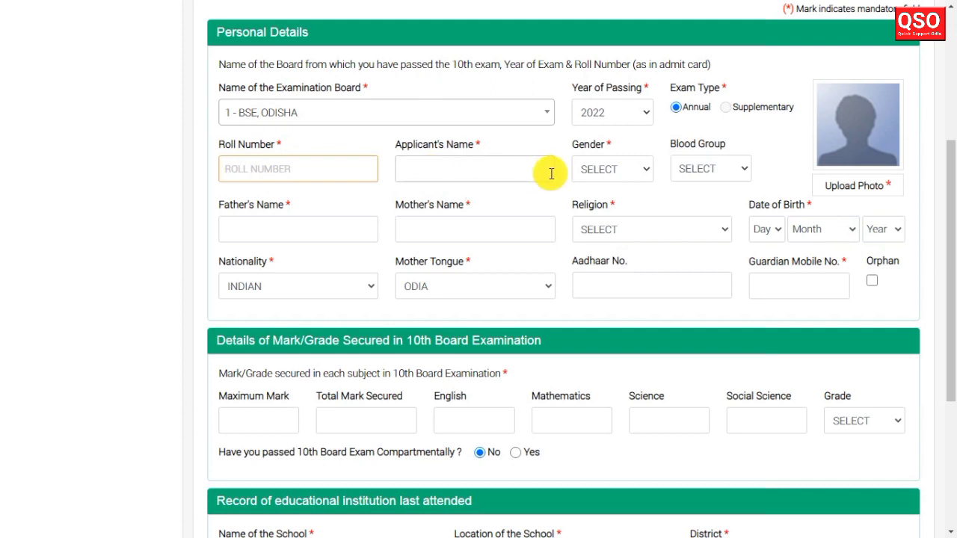
Set the applicant's gender to Male and blood group to A+
left_click(606, 171)
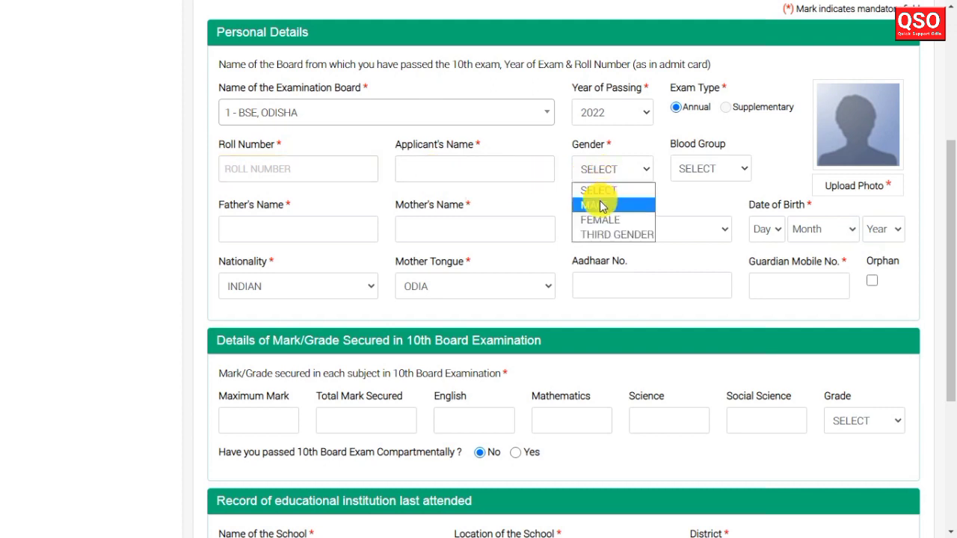
left_click(600, 201)
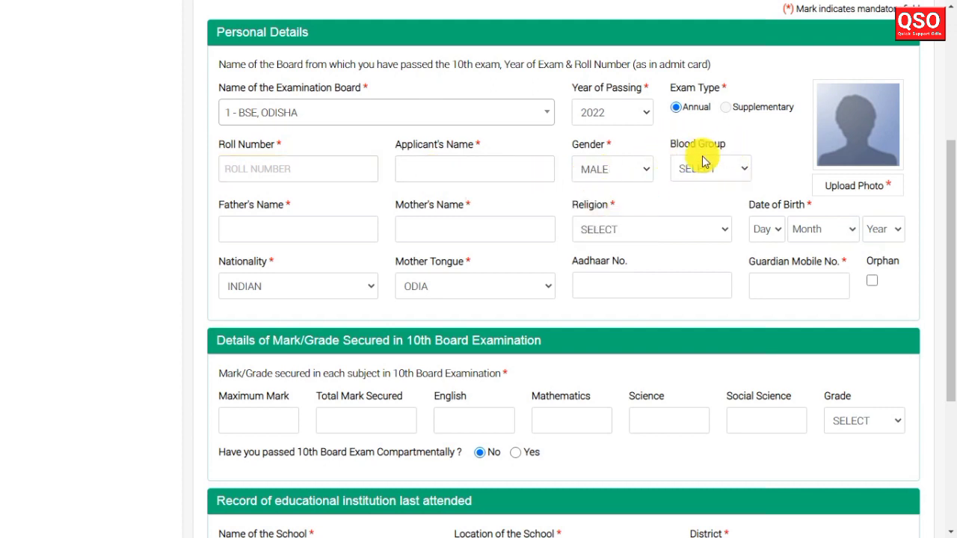
left_click(735, 173)
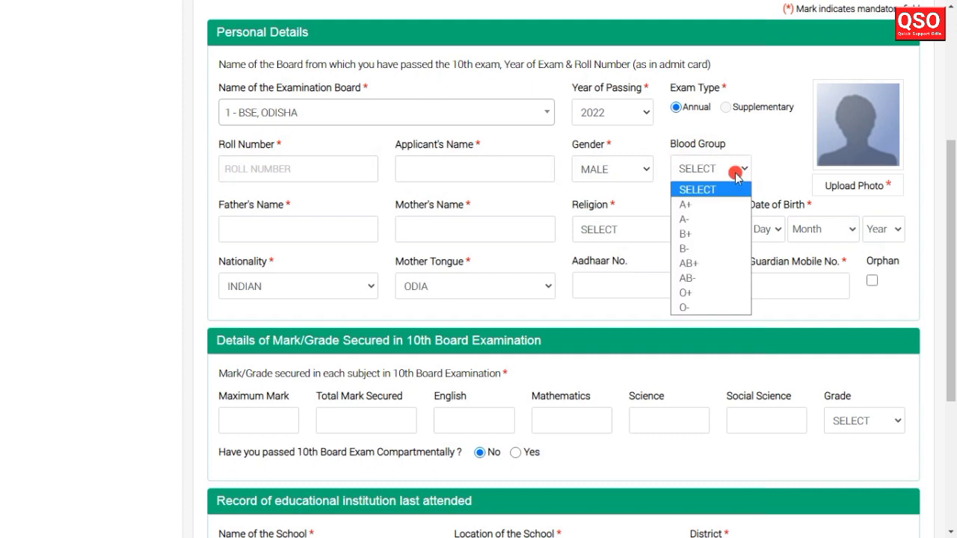
left_click(692, 208)
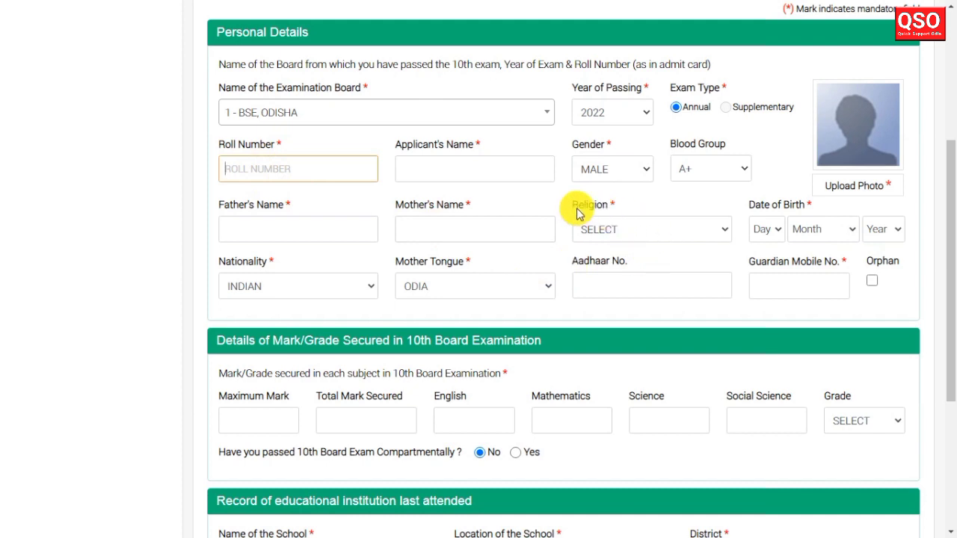
Set the religion to Hinduism and select the day, month and year of the applicant's date of birth
left_click(655, 235)
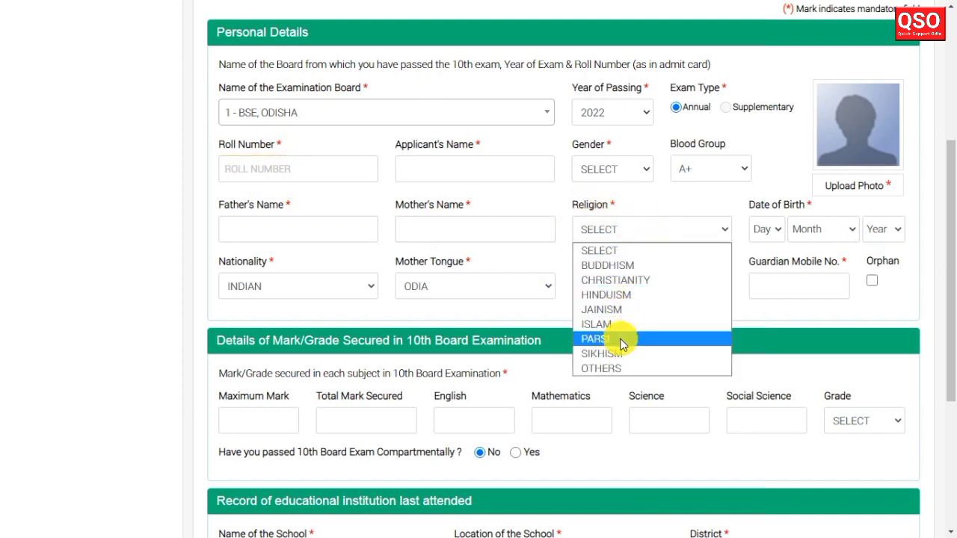
left_click(620, 298)
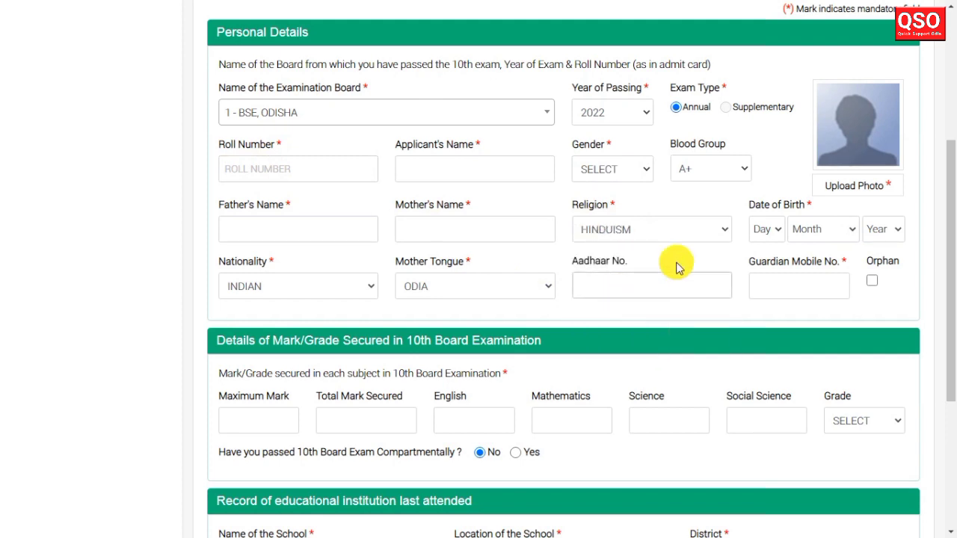
left_click(761, 236)
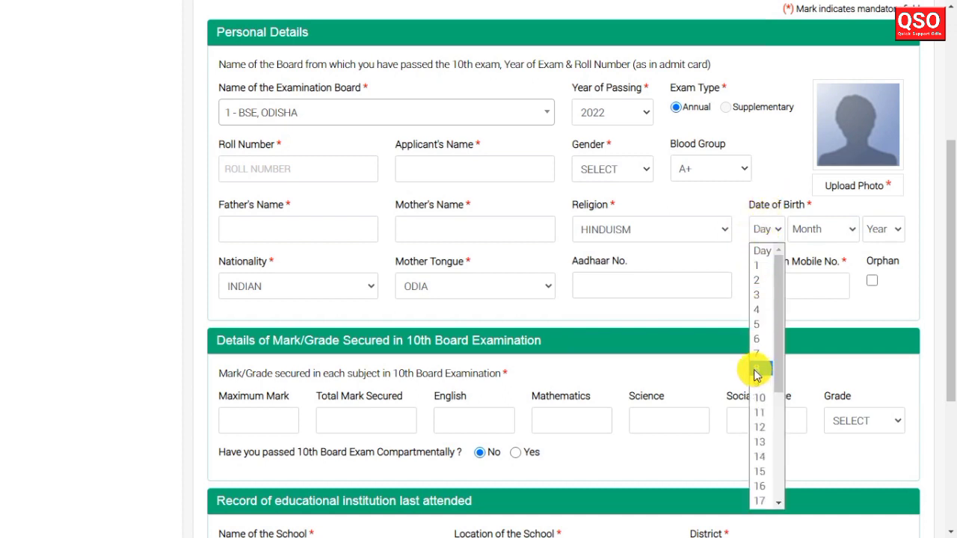
left_click(755, 371)
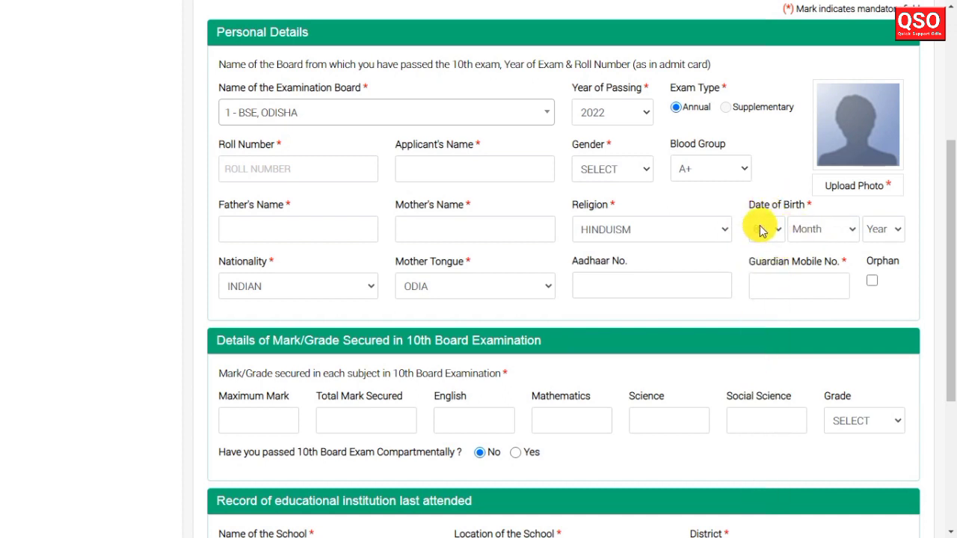
left_click(818, 234)
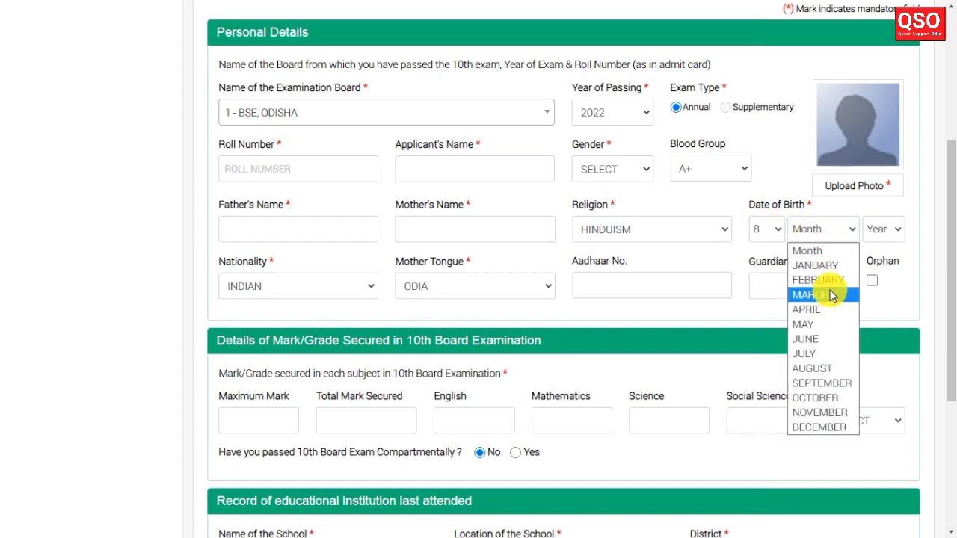
left_click(830, 295)
left_click(885, 237)
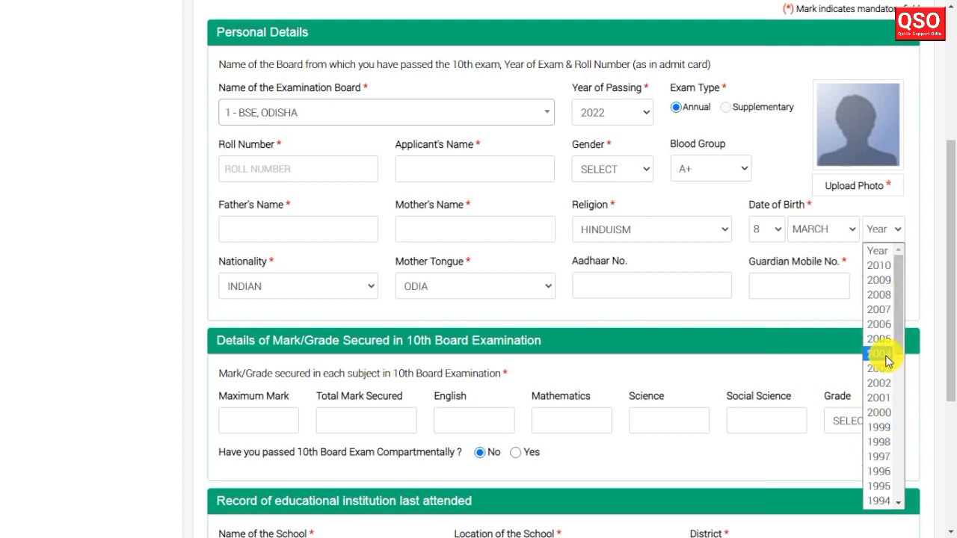
left_click(879, 296)
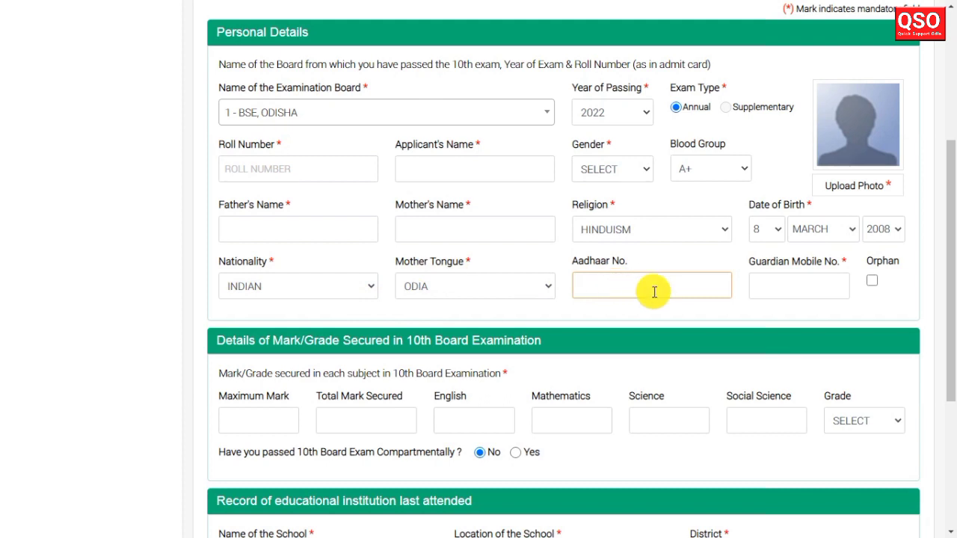
left_click(772, 287)
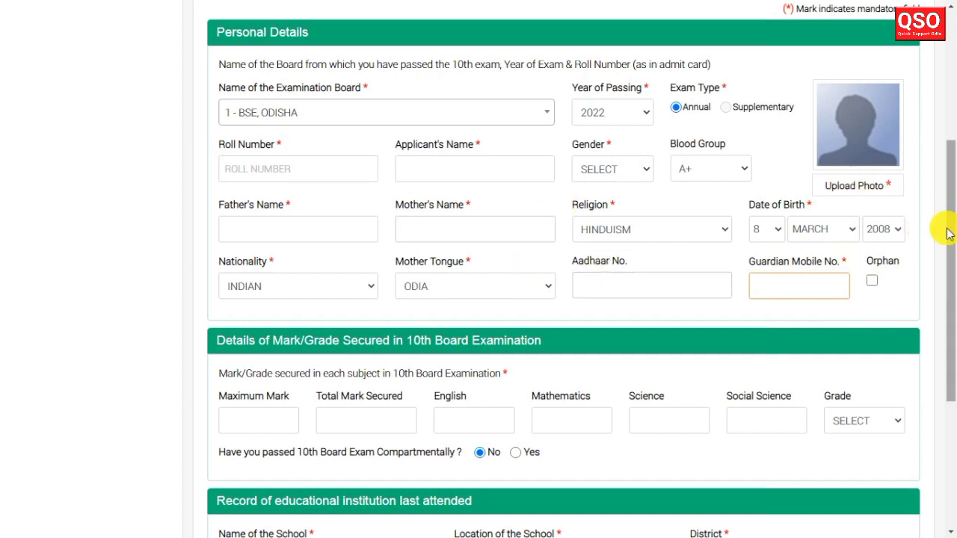
Set the grade to A2 in the 10th board examination mark details
left_click_drag(947, 234, 946, 367)
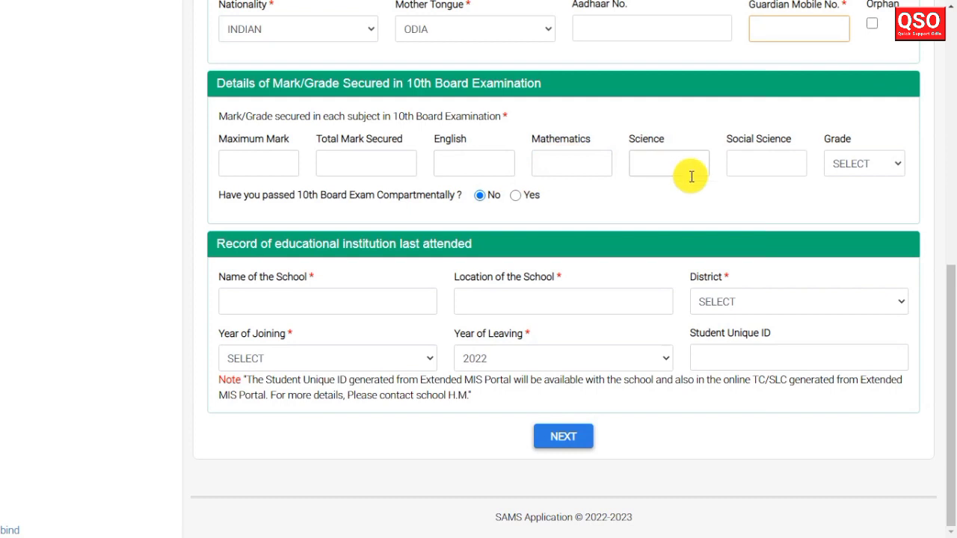
left_click(861, 165)
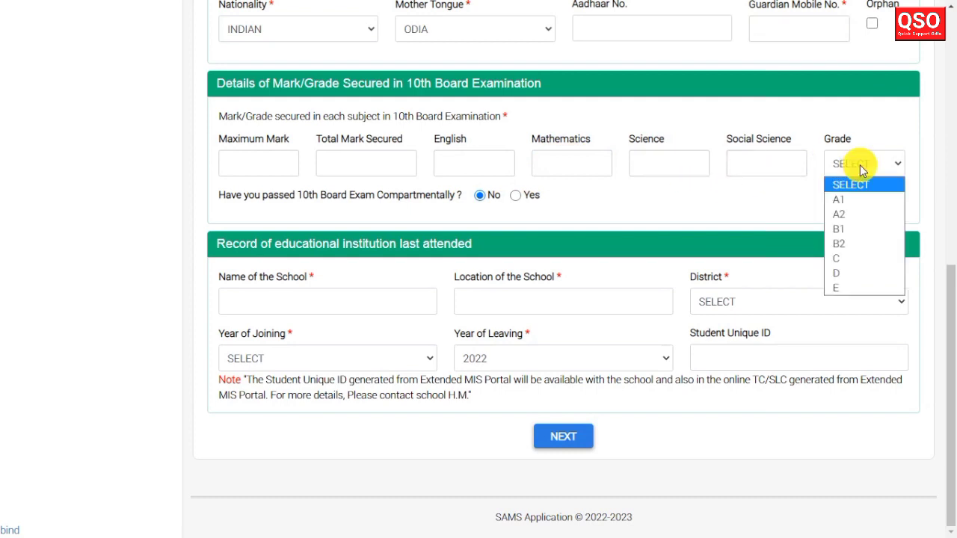
left_click(850, 218)
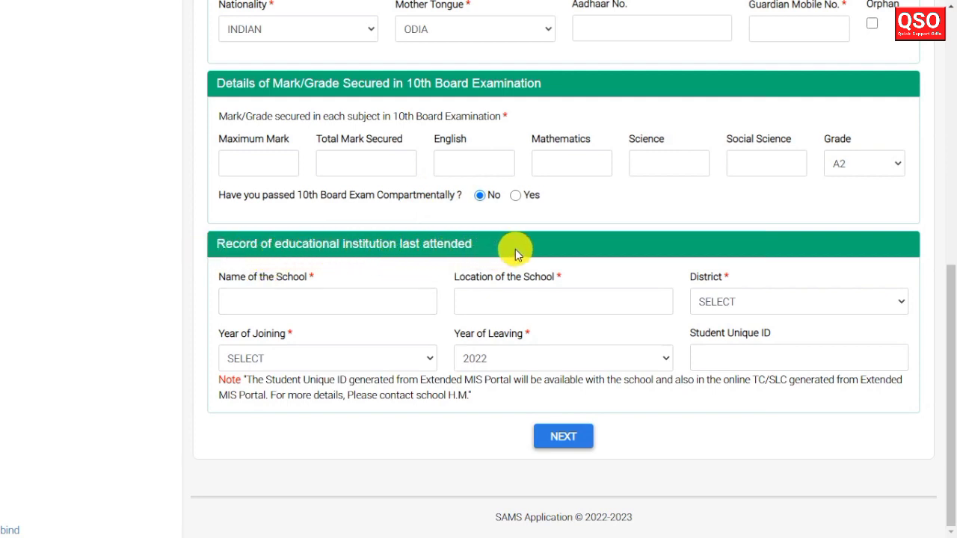
Set the last attended school's district to Balasore and the year of joining to 2009
left_click(266, 295)
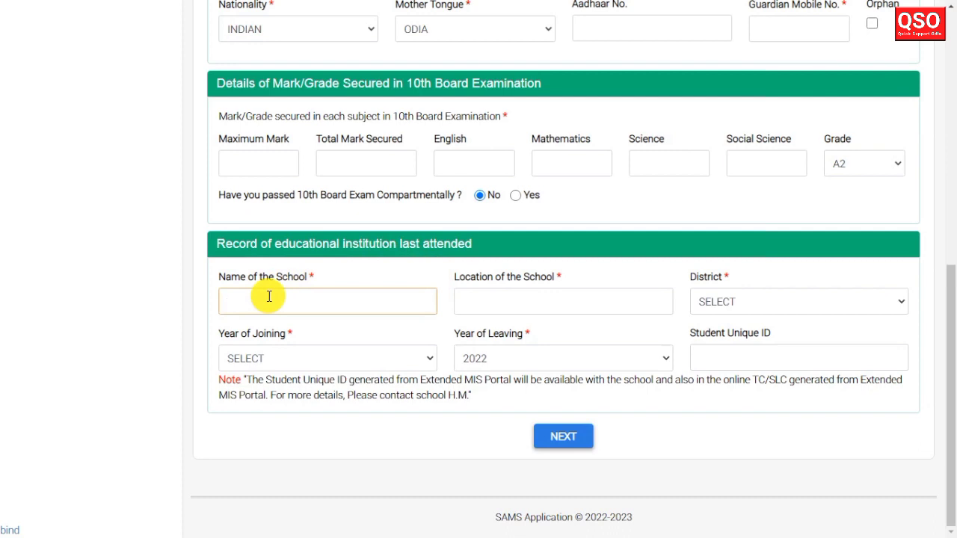
left_click(492, 298)
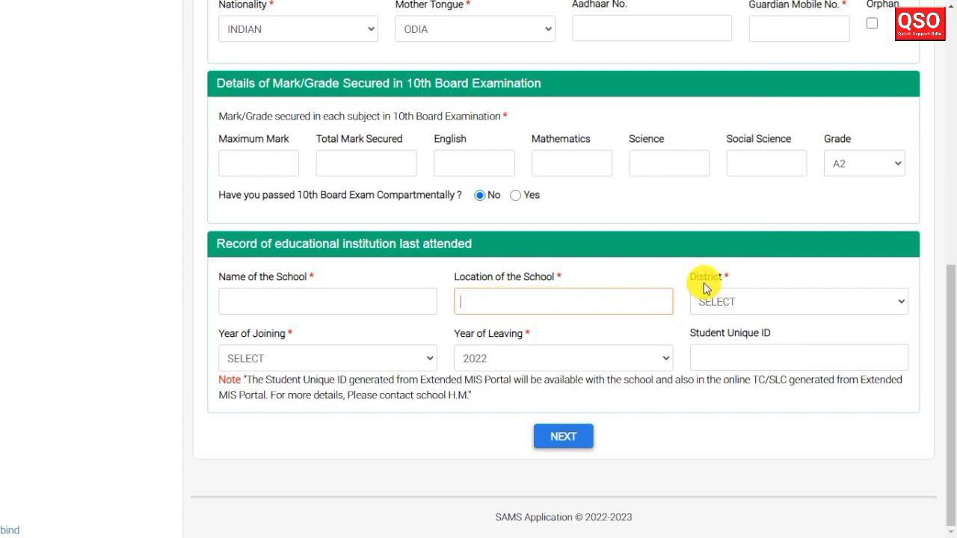
left_click(729, 307)
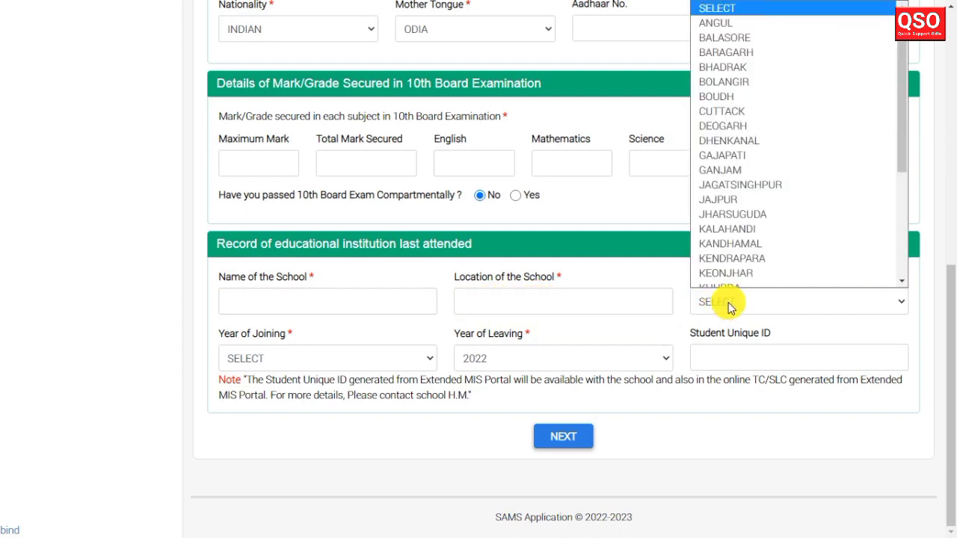
left_click(760, 31)
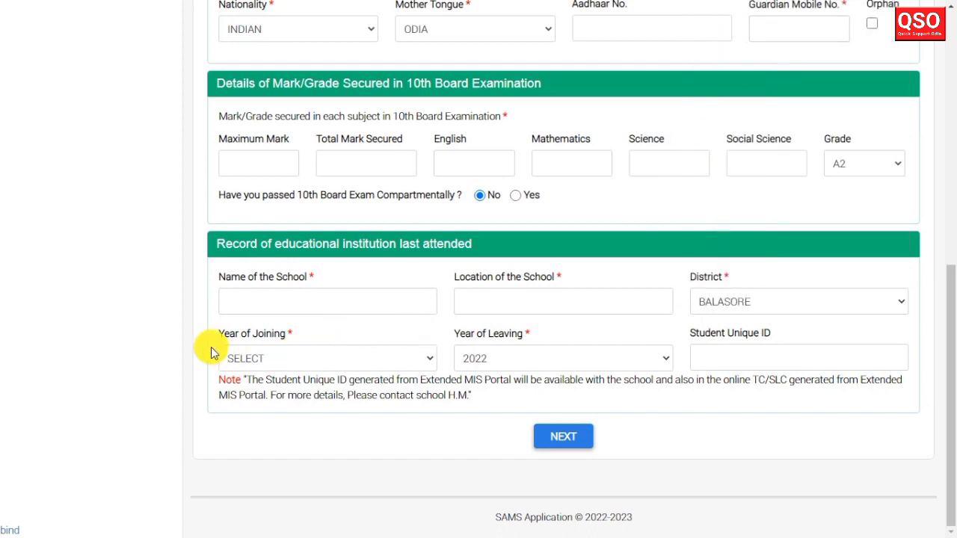
left_click(300, 358)
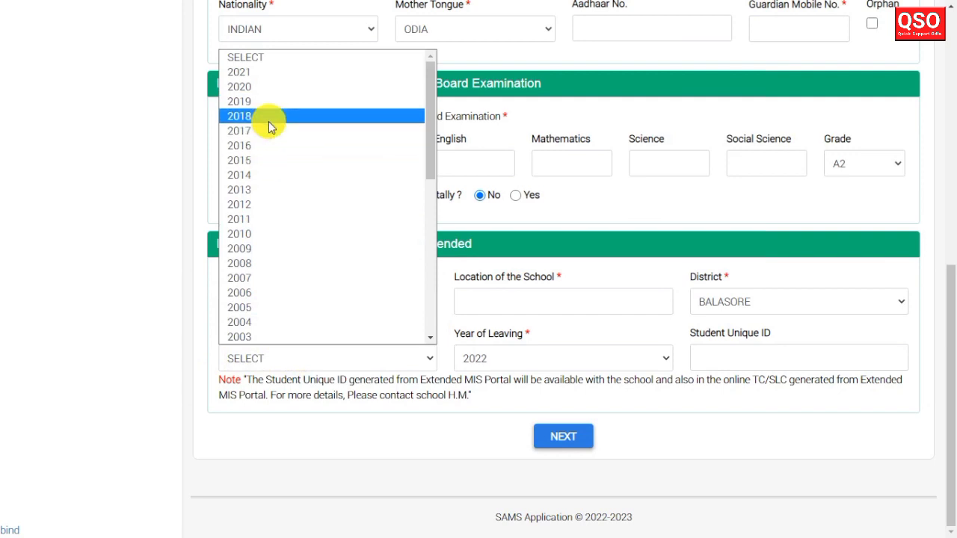
left_click(275, 248)
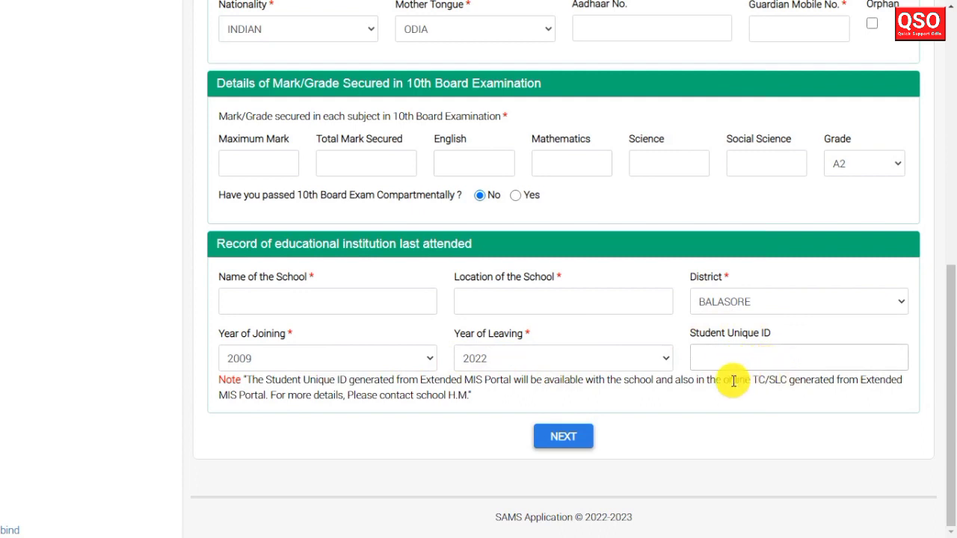
left_click(774, 499)
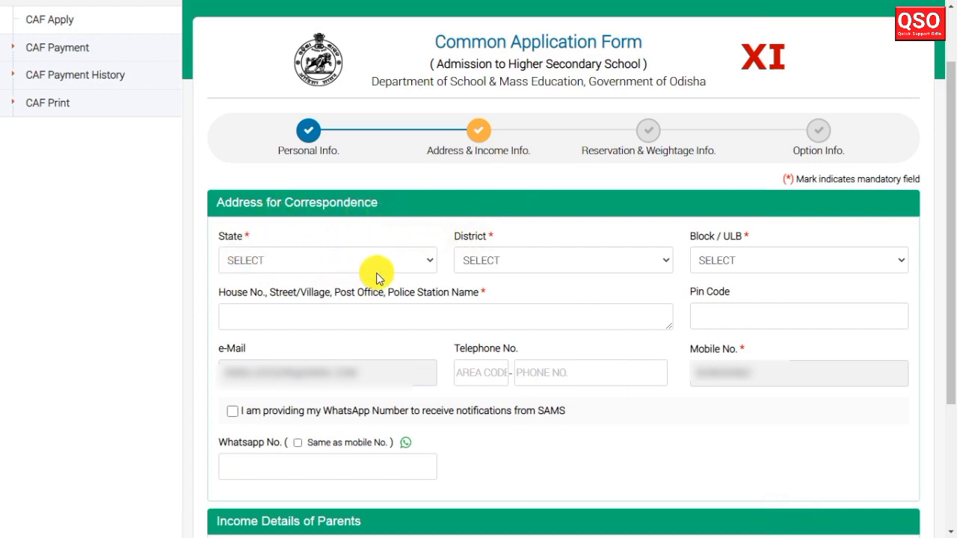
Set the correspondence address to state Odisha, district Balasore and block Balasore Sadar, ending in the Pin Code field
left_click(401, 267)
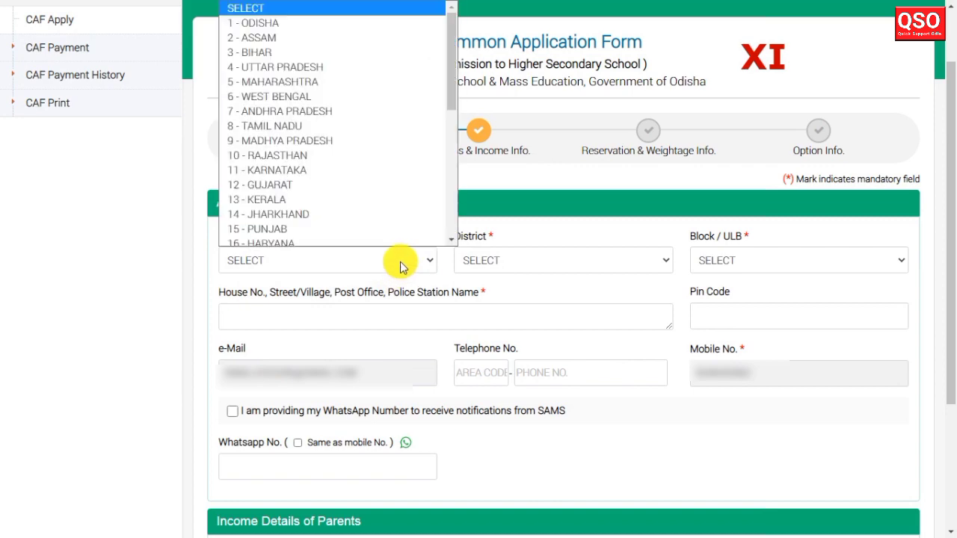
left_click(352, 19)
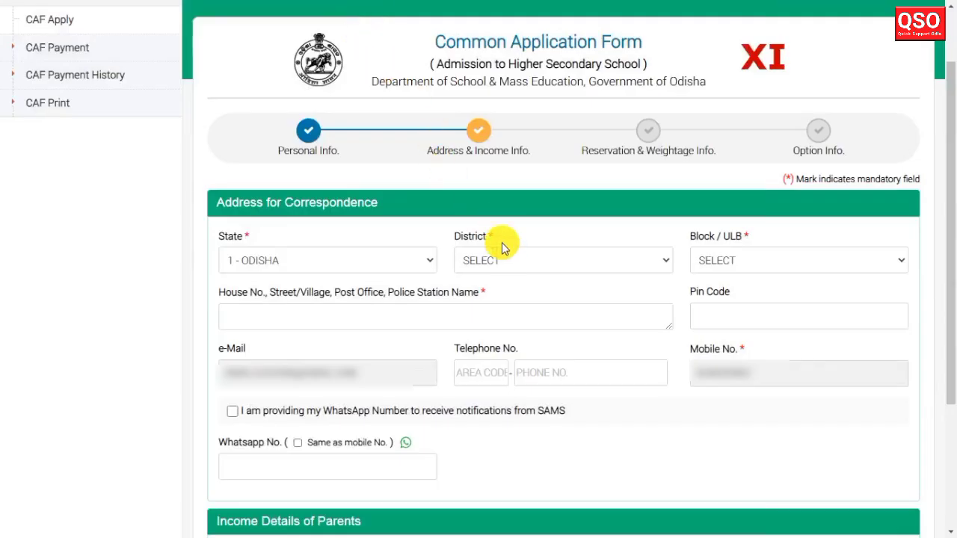
left_click(503, 268)
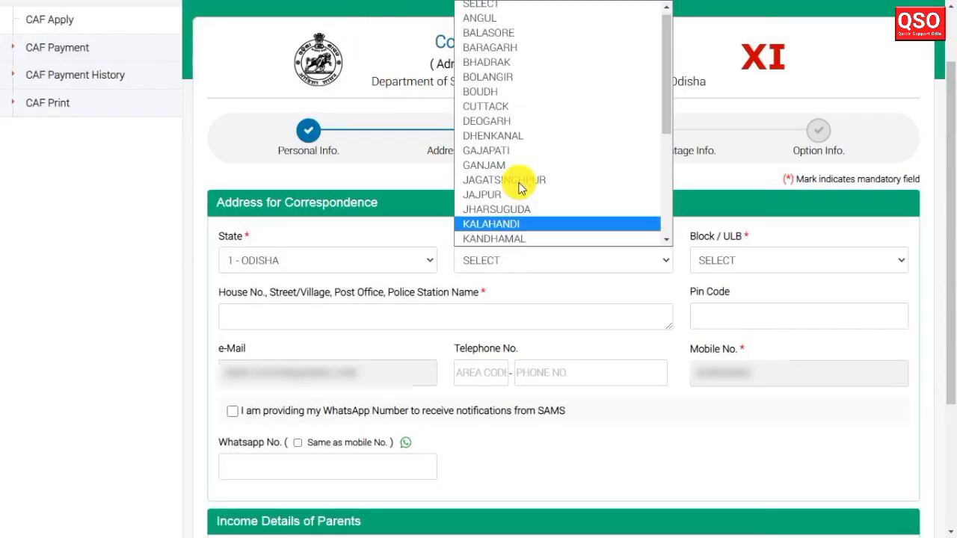
left_click(521, 32)
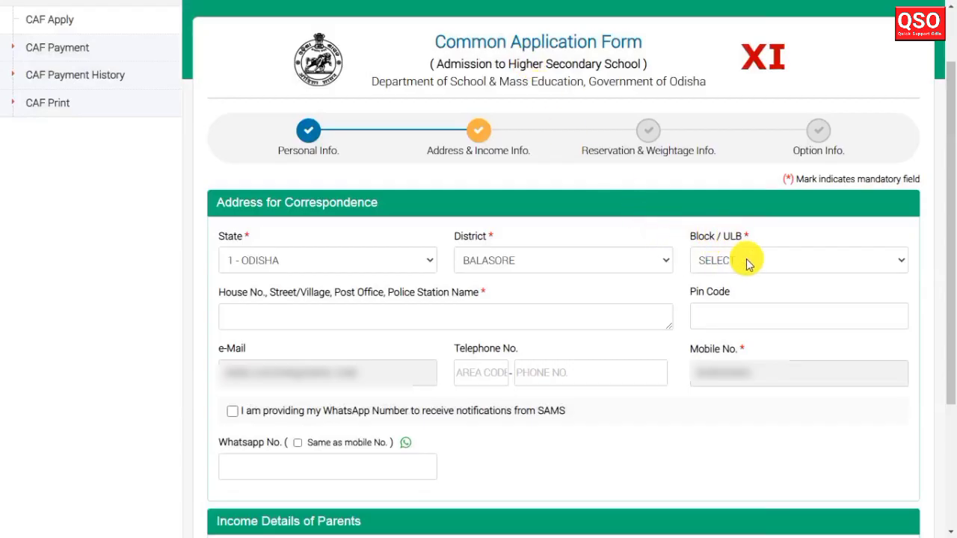
left_click(748, 264)
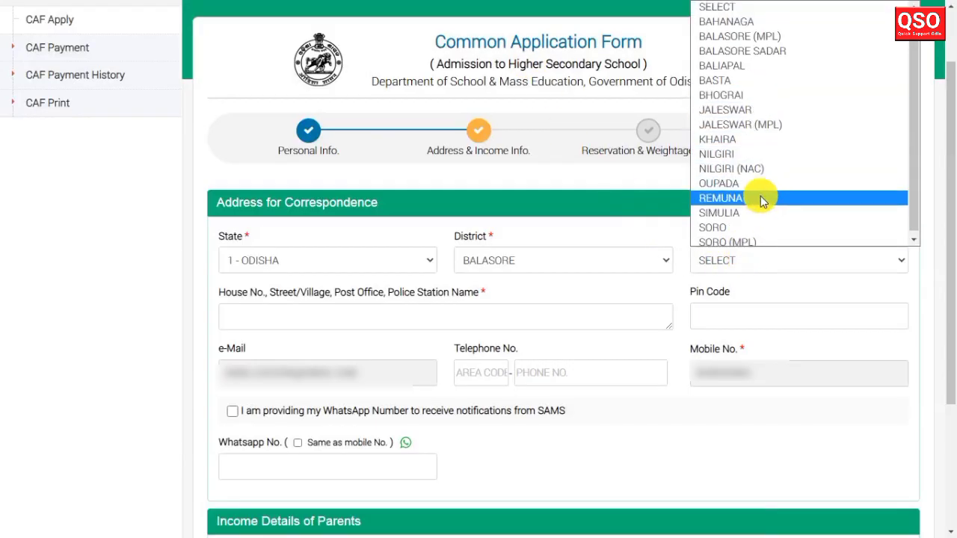
left_click(780, 54)
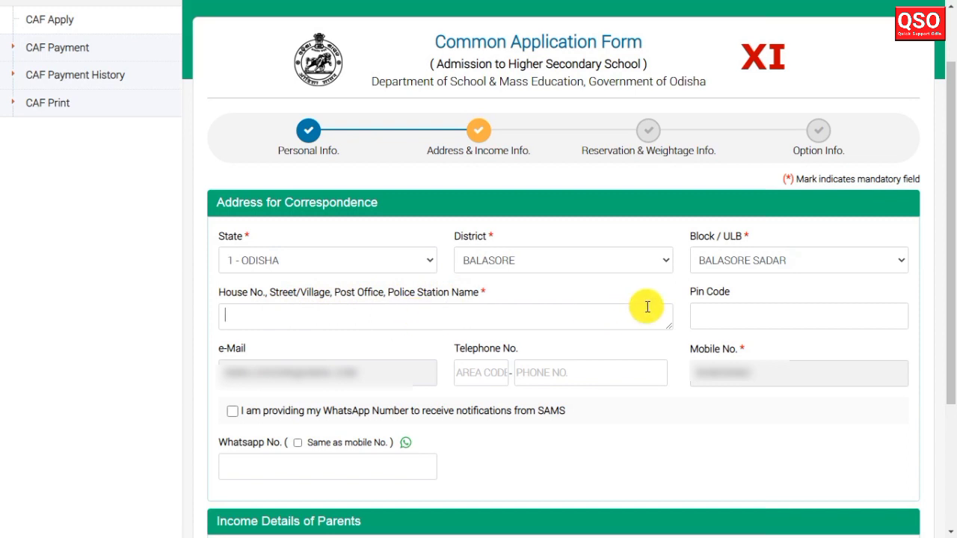
left_click(741, 308)
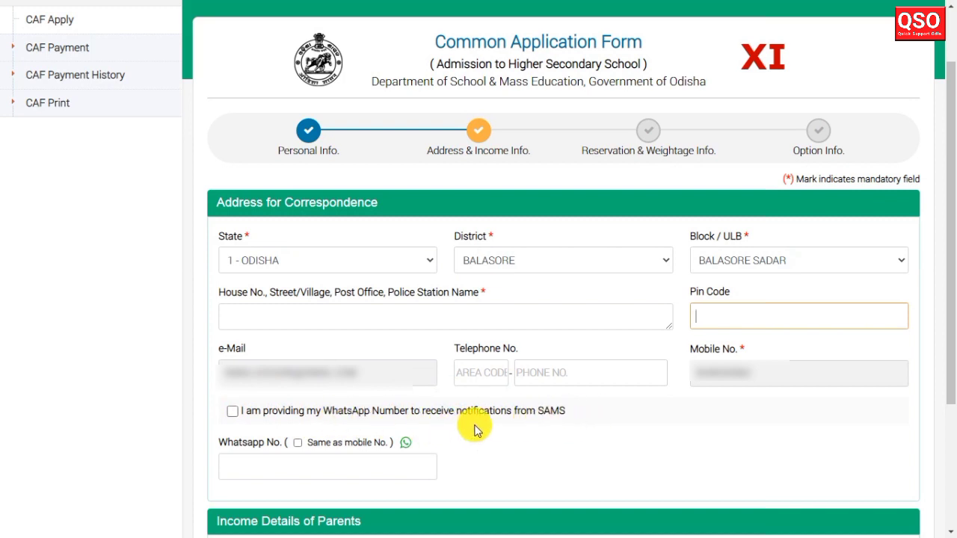
Opt in to SAMS notifications by WhatsApp and use the registered mobile number as the WhatsApp number
left_click(232, 412)
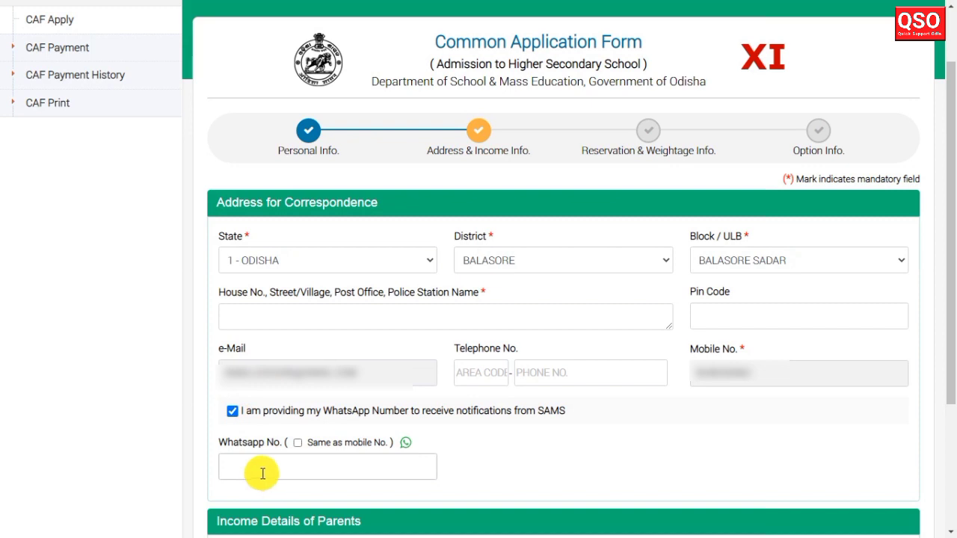
left_click(298, 443)
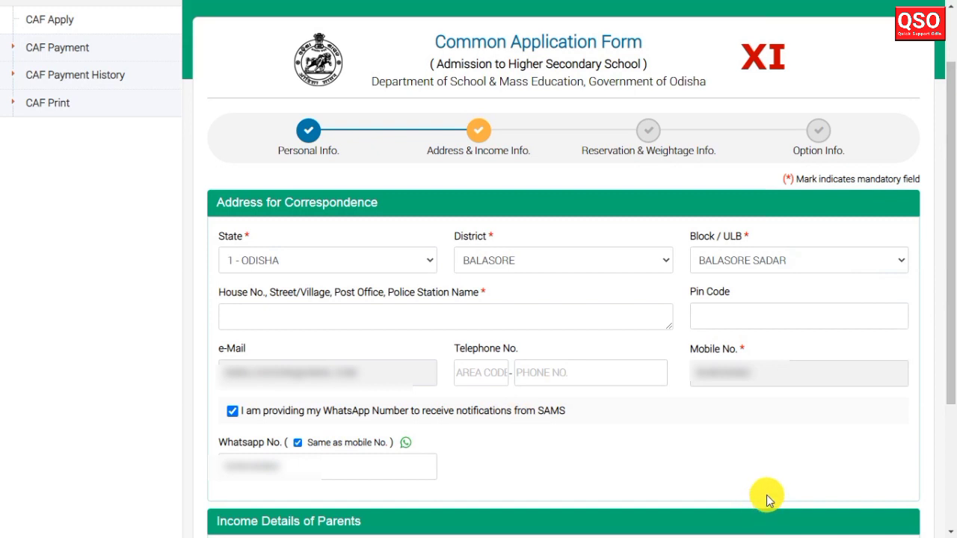
Set the father's occupation to Cultivation, the mother's to Home Maker and the parents' annual income to 0 - 1,00,000
scroll(770, 497, "down", 3)
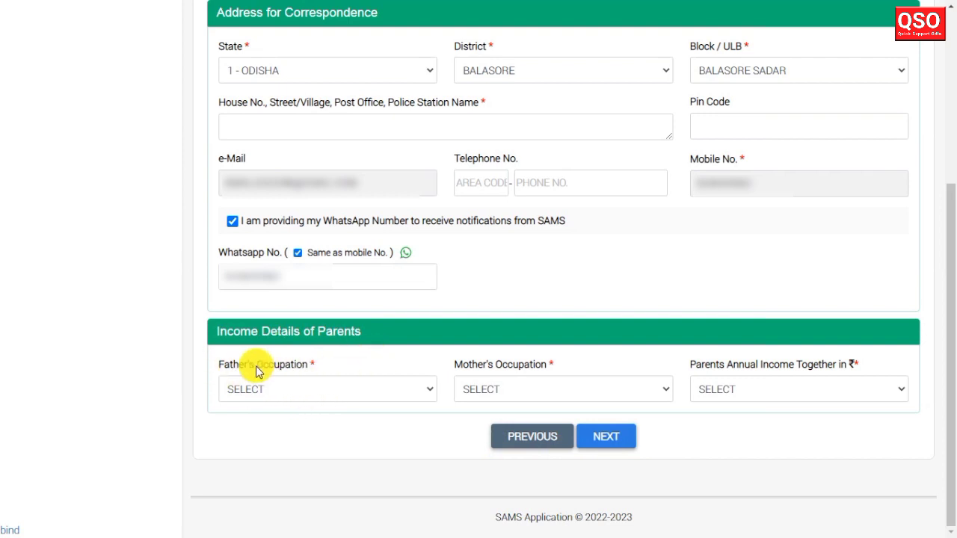
left_click(349, 394)
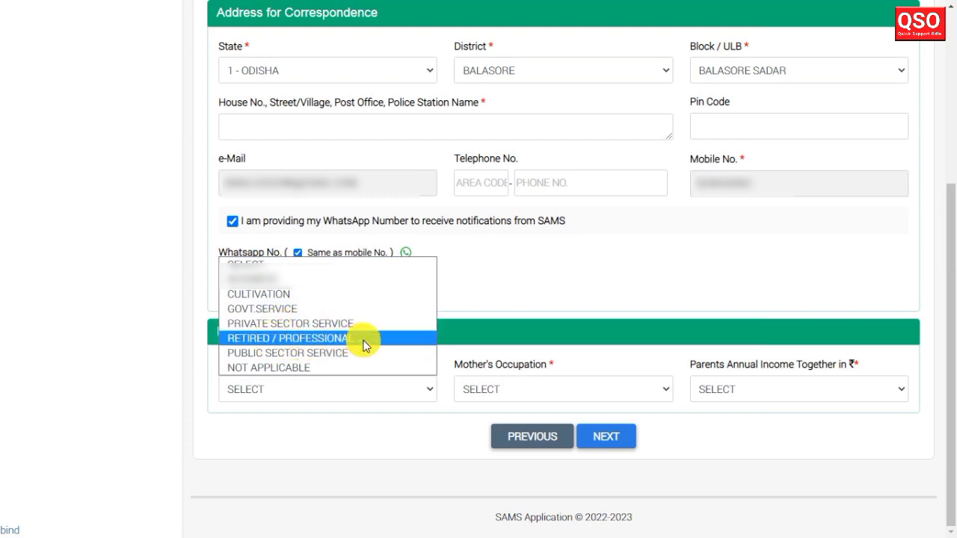
left_click(295, 299)
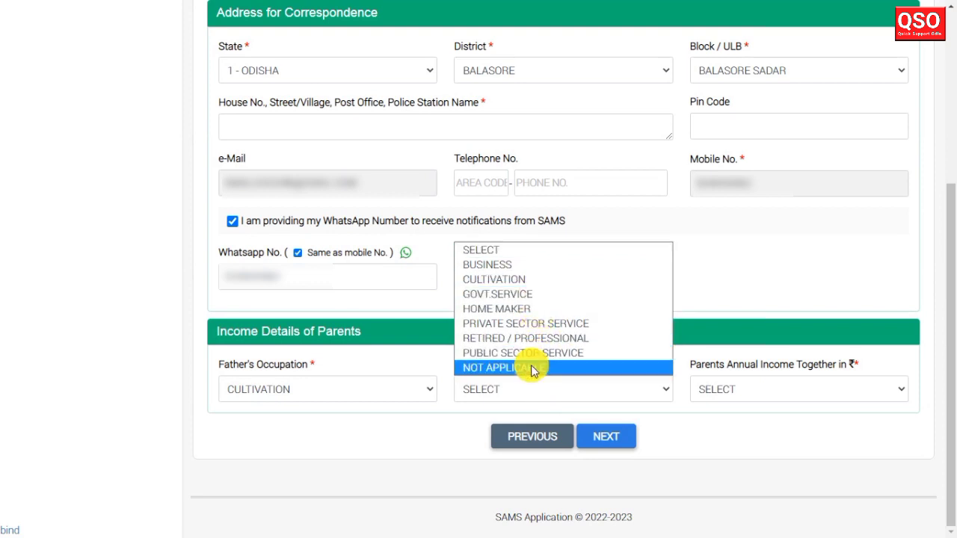
left_click(516, 308)
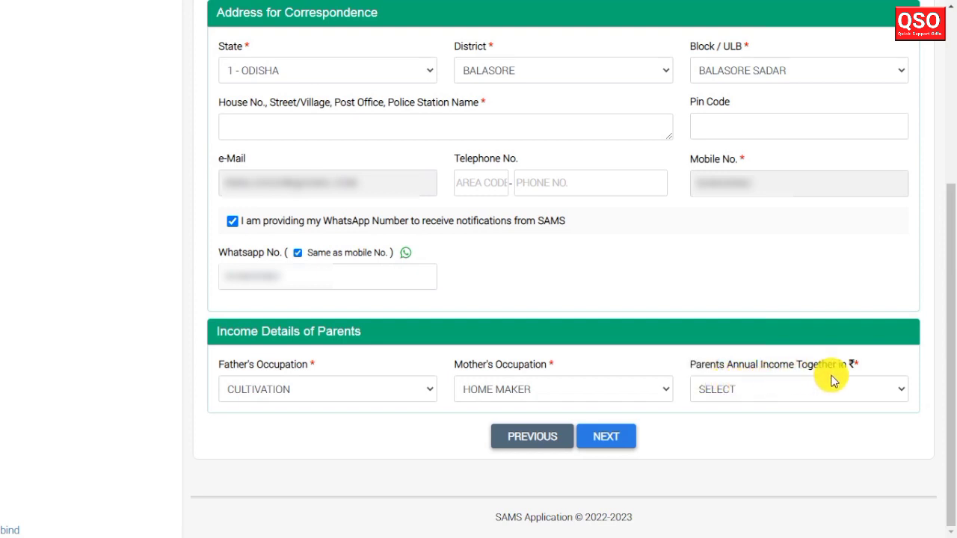
left_click(791, 392)
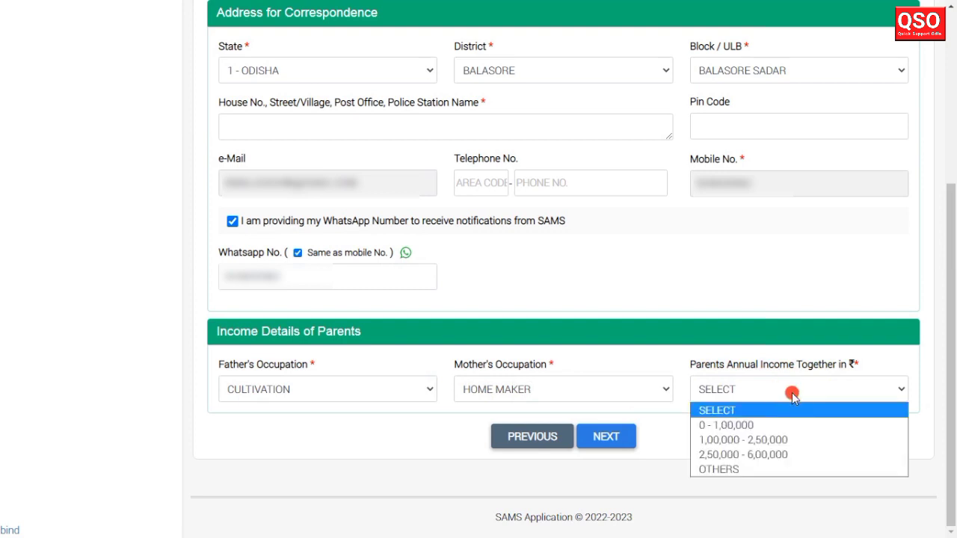
left_click(743, 425)
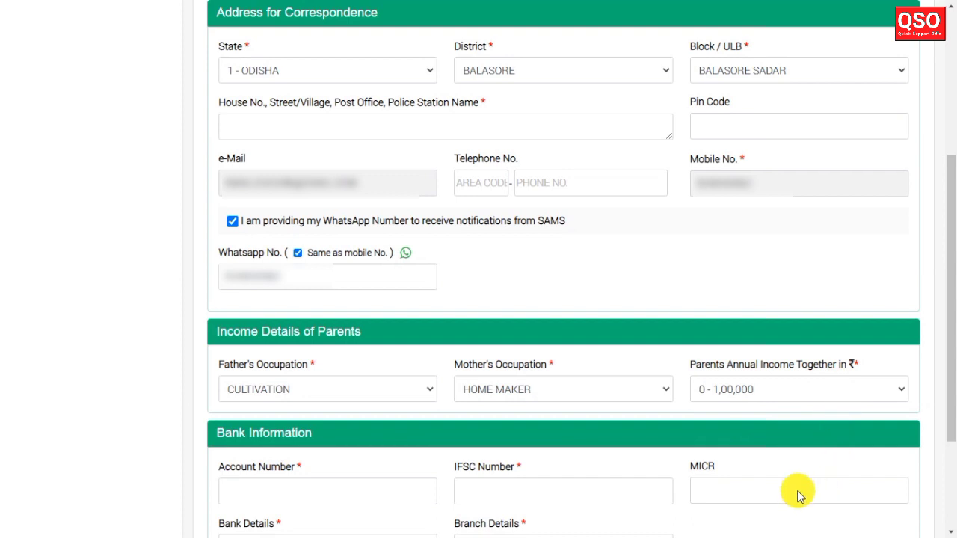
Go through the account number, IFSC, MICR, bank and branch fields of the bank information without entering anything
scroll(774, 499, "down", 3)
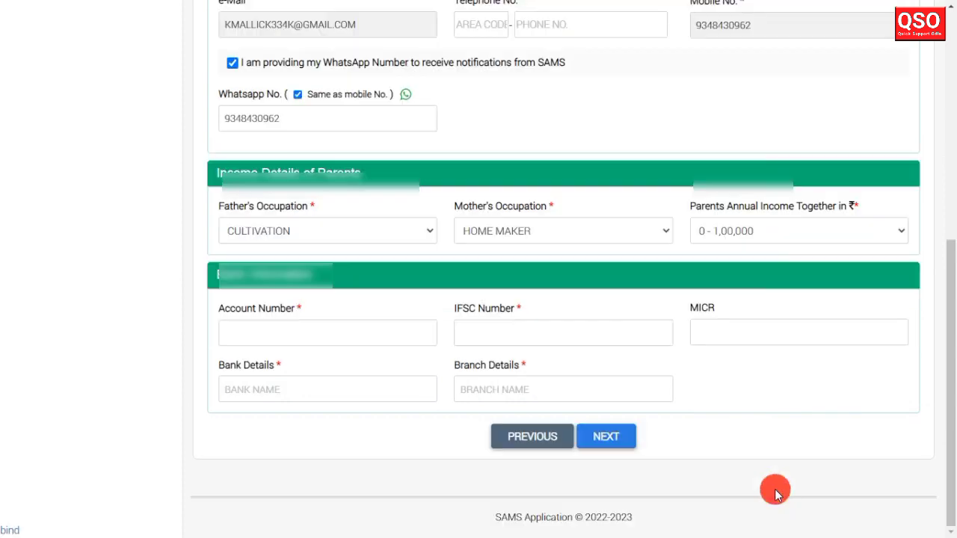
left_click(279, 331)
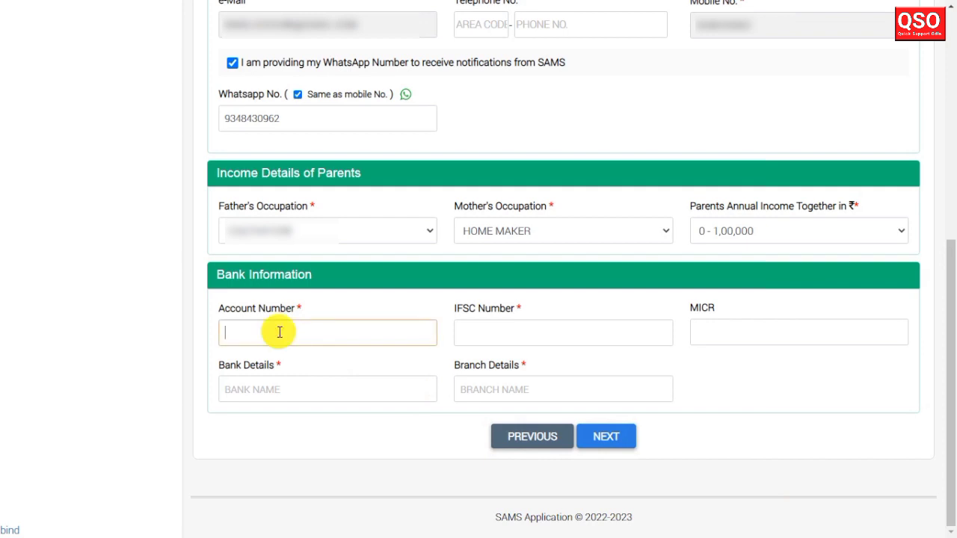
left_click(551, 332)
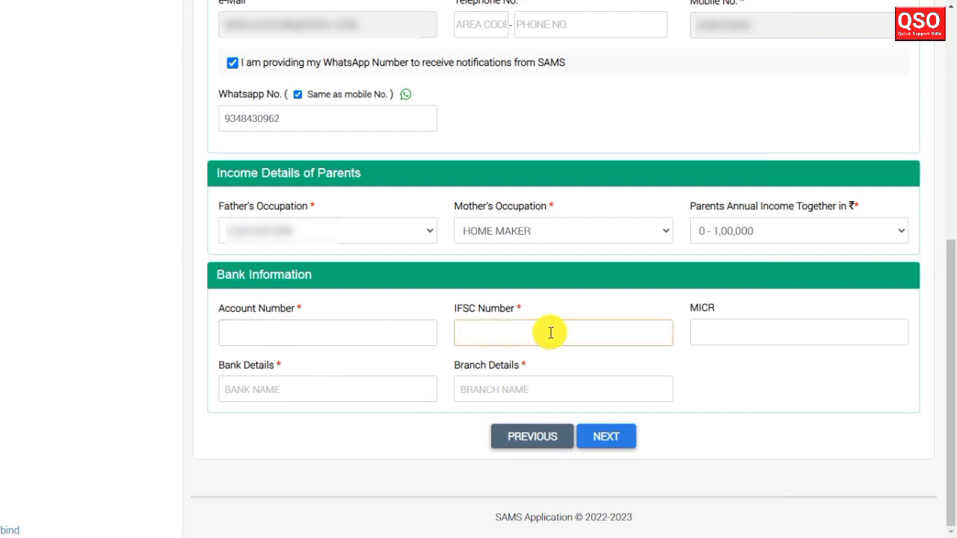
left_click(736, 331)
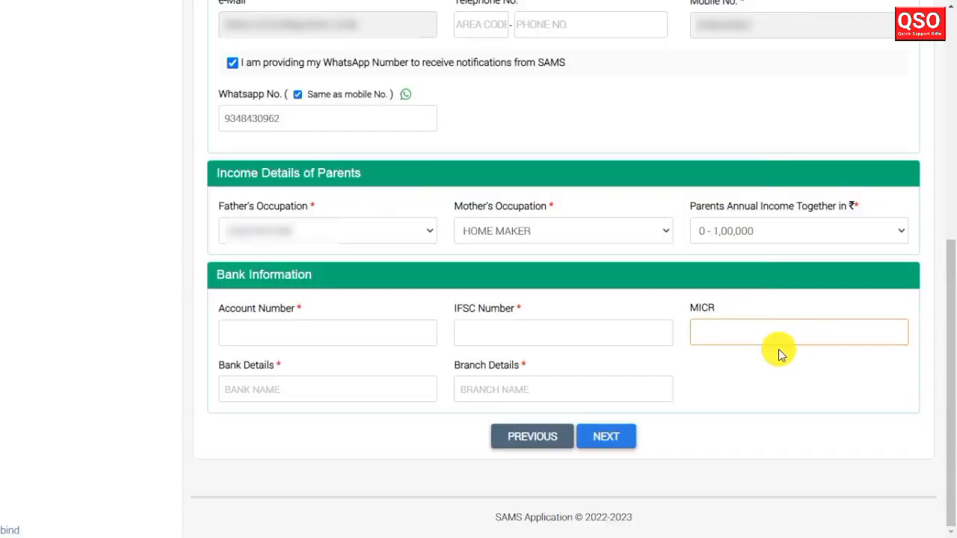
left_click(344, 388)
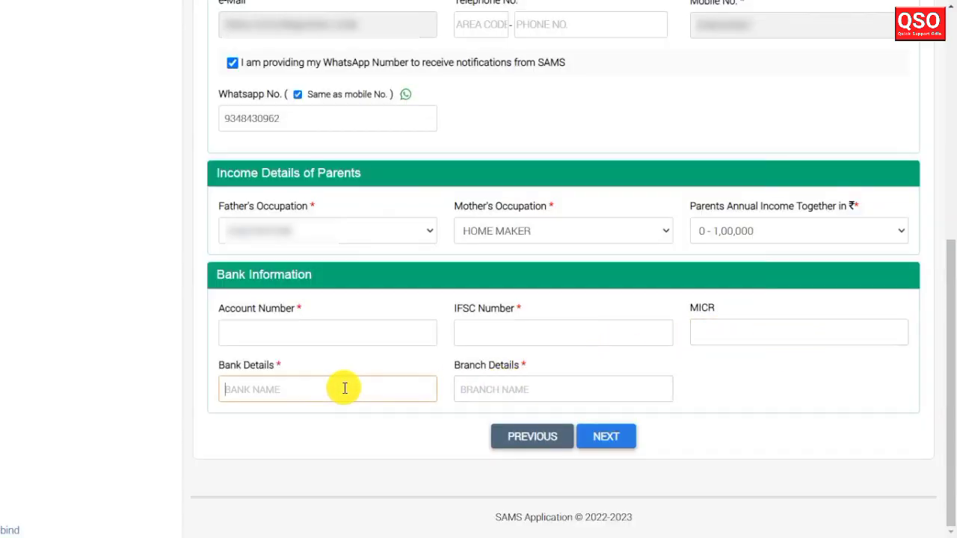
left_click(511, 389)
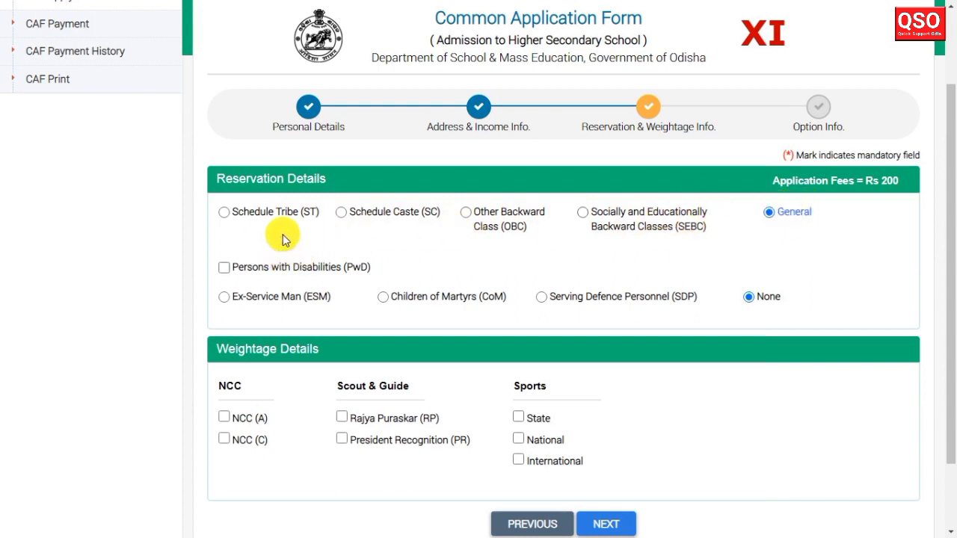
Try the Schedule Tribe, Schedule Caste and Other Backward Class categories in the reservation details
left_click(782, 215)
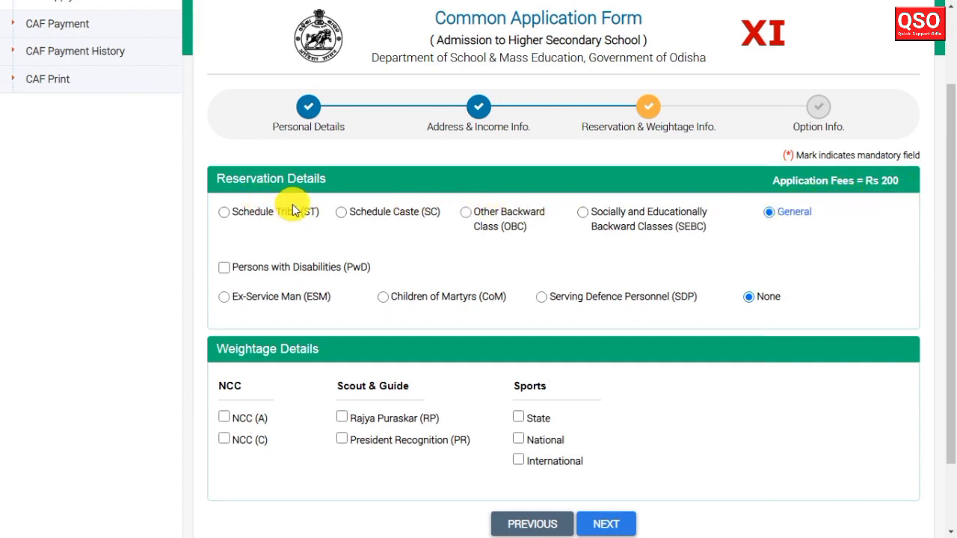
left_click(223, 215)
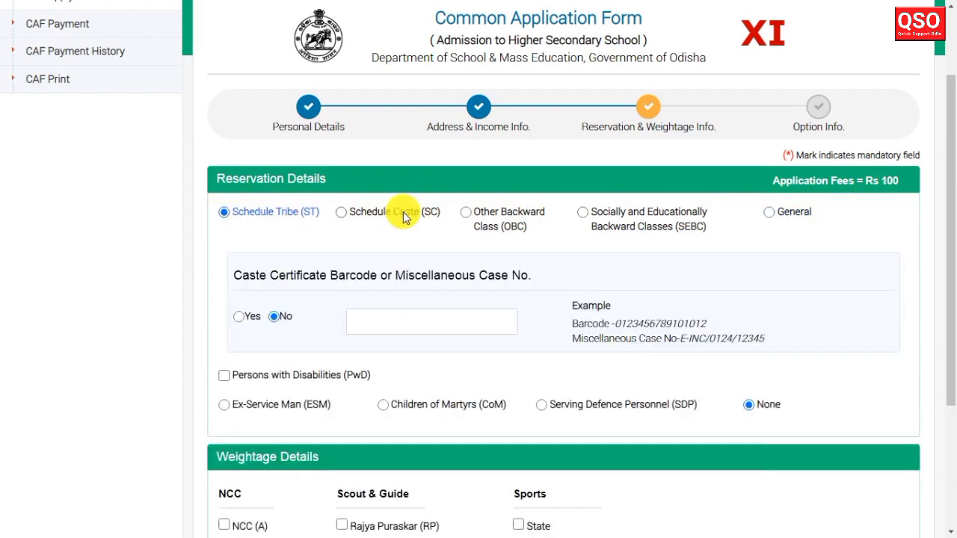
left_click(342, 214)
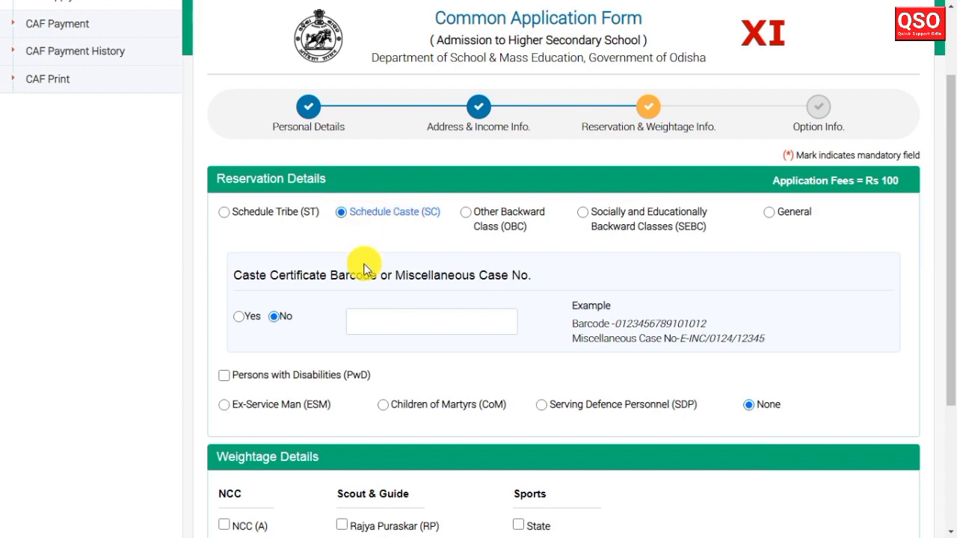
left_click(466, 213)
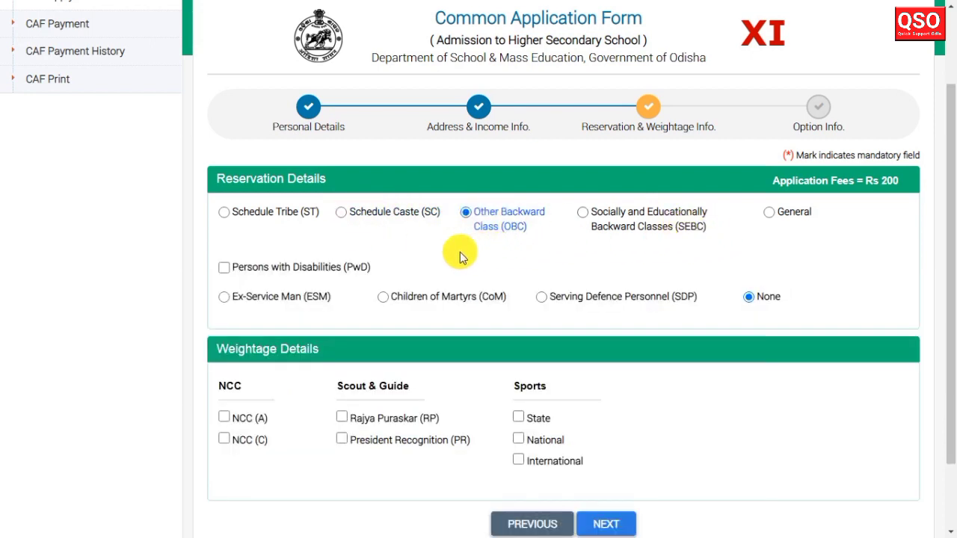
left_click(226, 213)
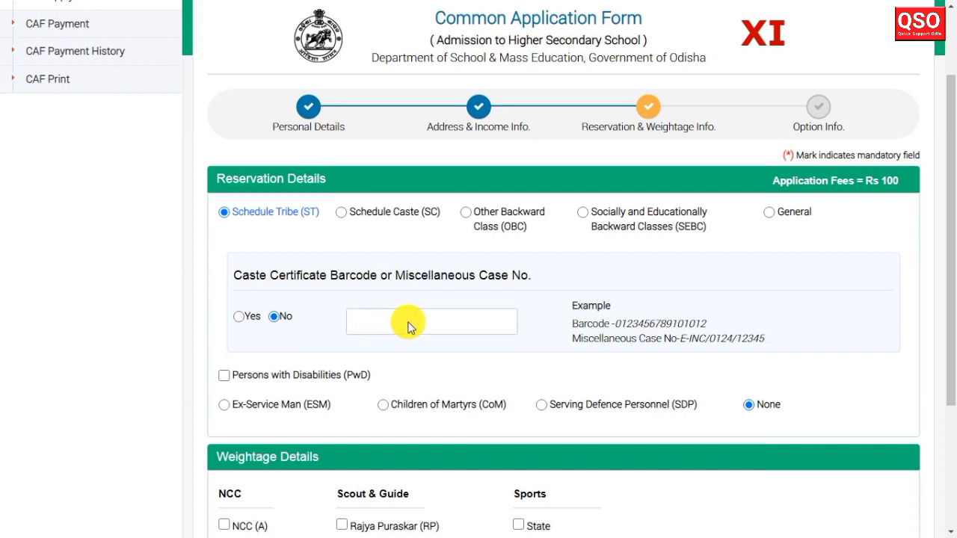
Set the reservation category to General and continue to the option information
left_click(768, 213)
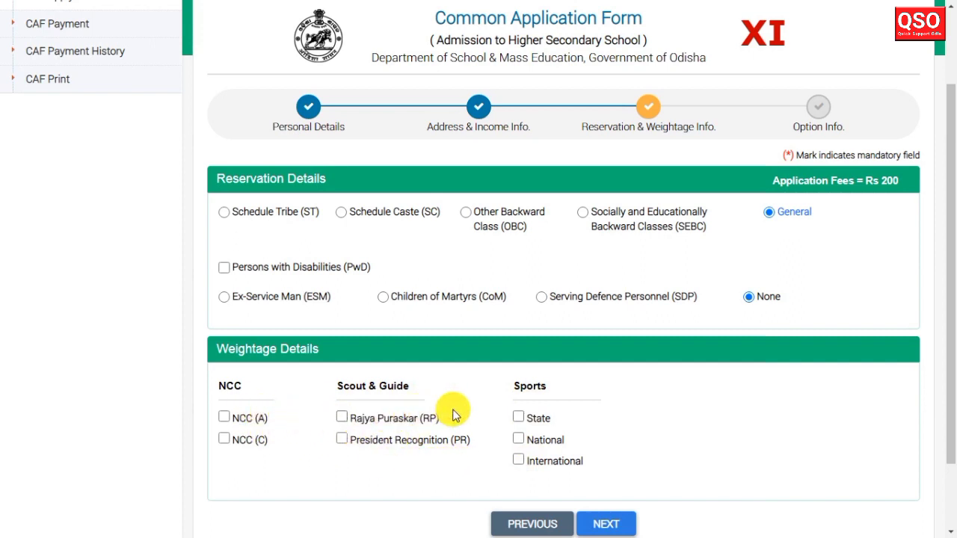
left_click(603, 528)
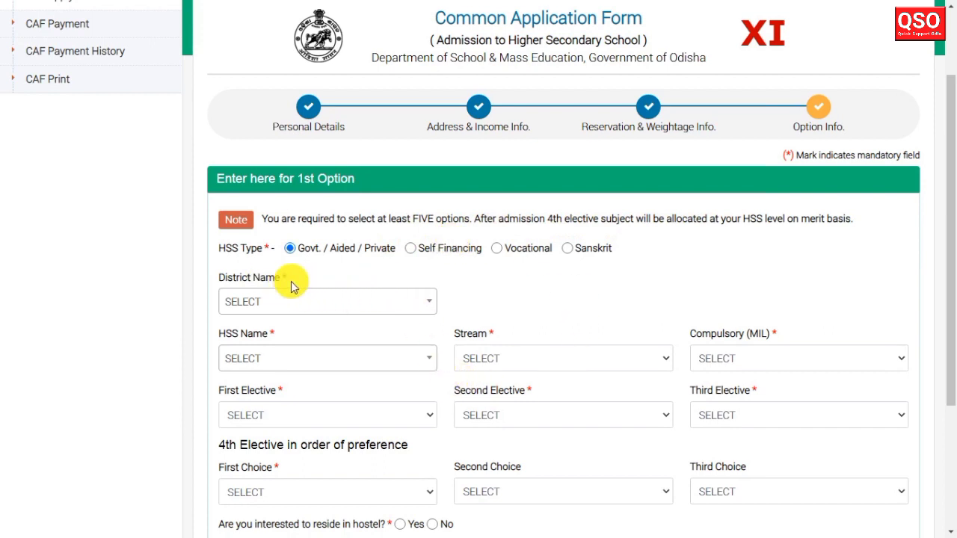
For the 1st option, choose district Balasore, Agani Narendra Higher Secondary School, Antara, and the Arts stream with compulsory MIL Odia
left_click(327, 303)
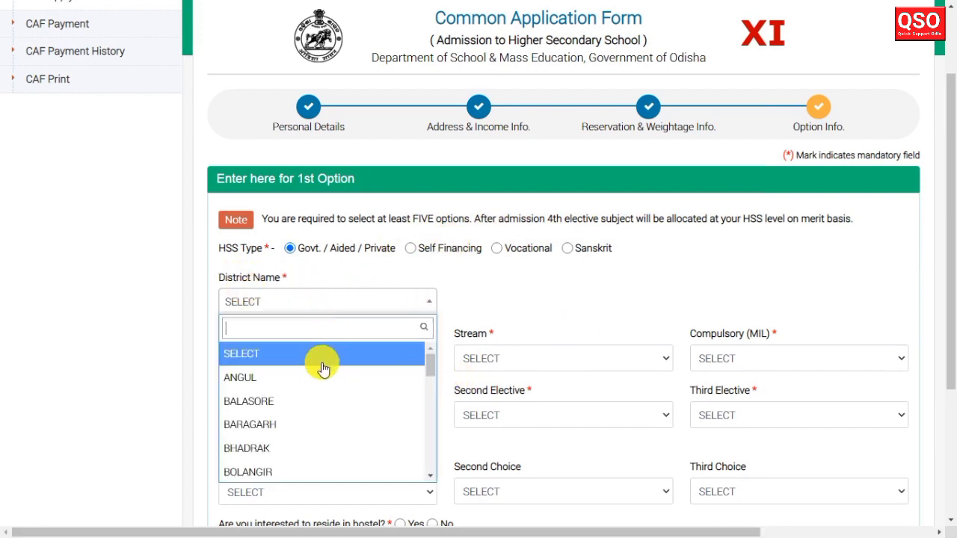
left_click(307, 398)
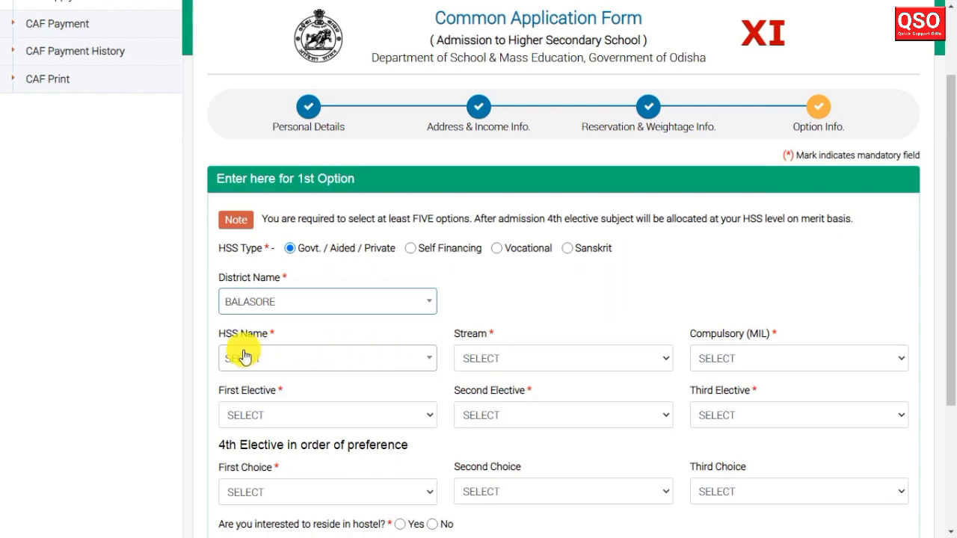
left_click(322, 368)
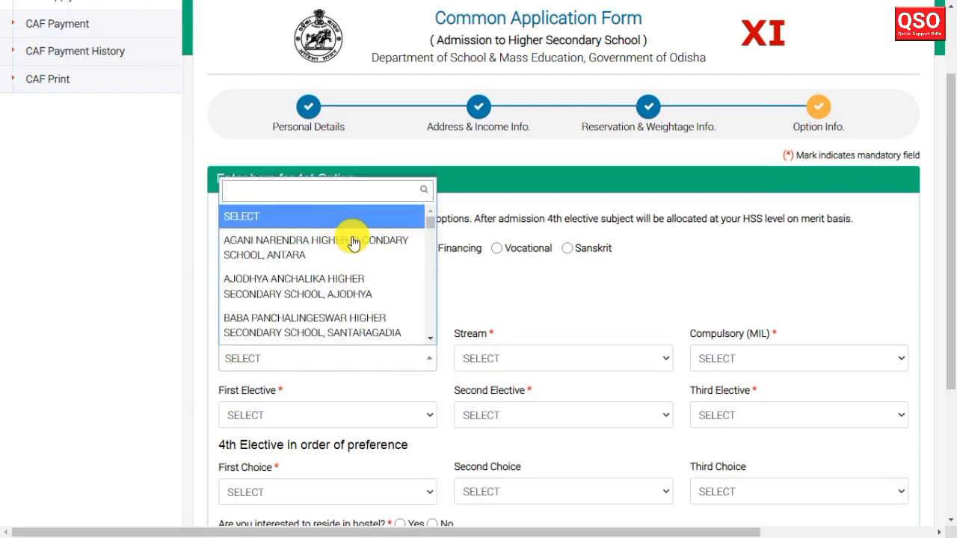
left_click(377, 243)
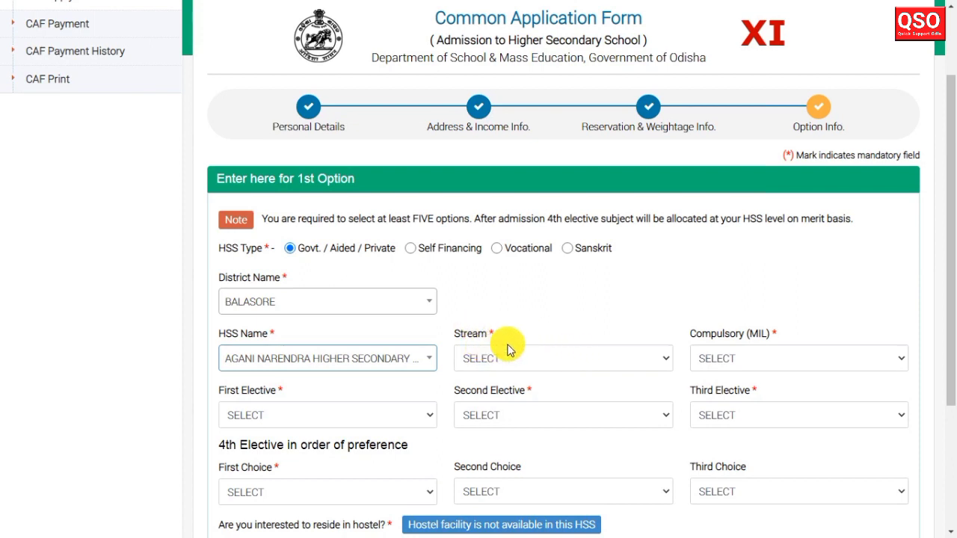
left_click(490, 359)
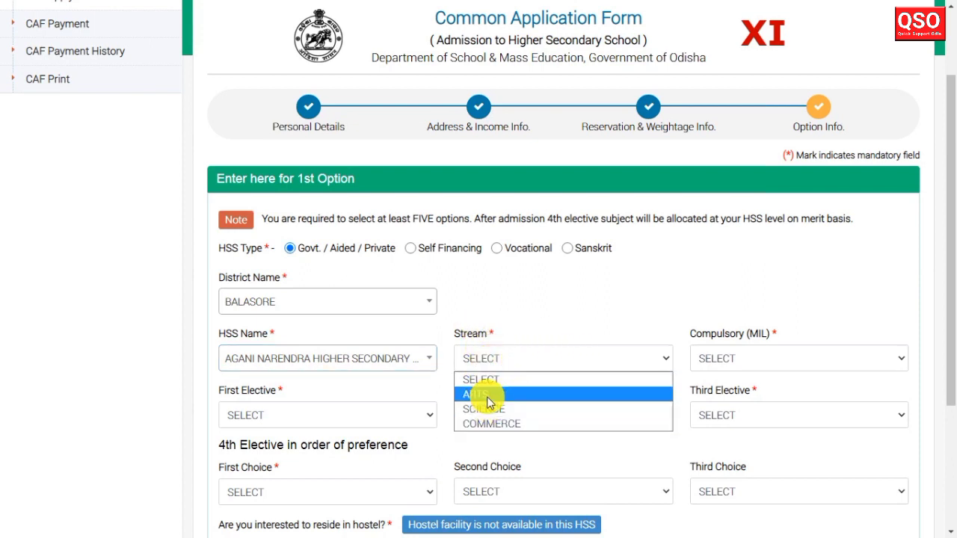
left_click(486, 394)
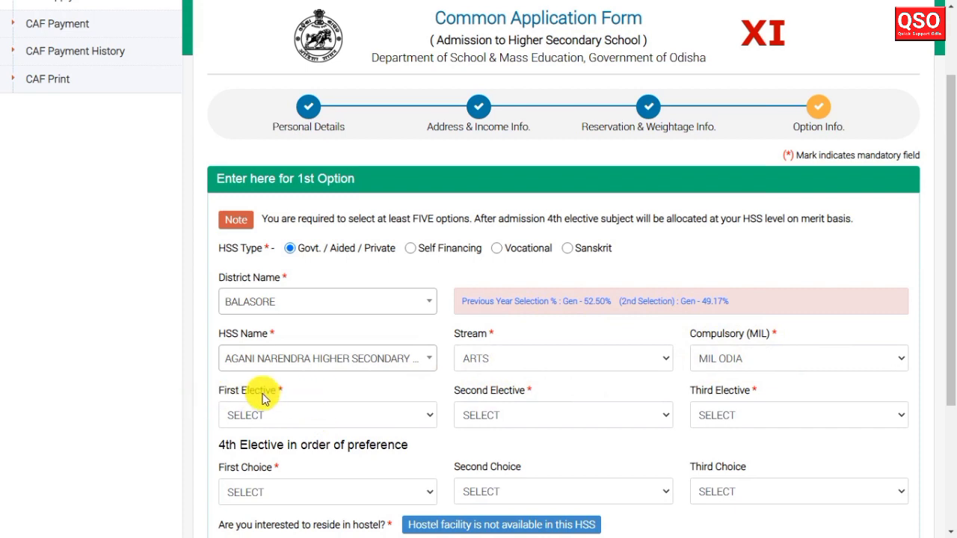
Set the first, second and third electives of the 1st option to Education, History and Language Sanskrit
left_click(307, 416)
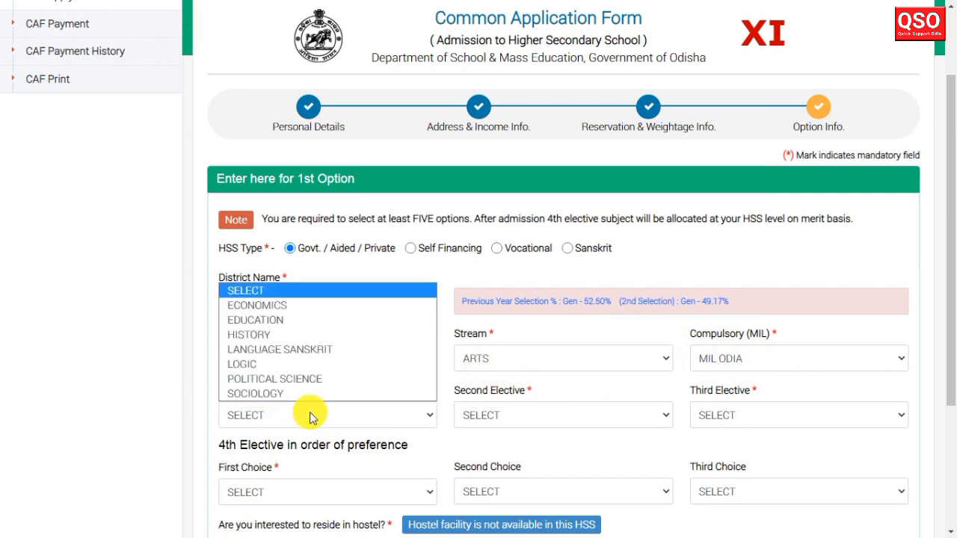
left_click(328, 319)
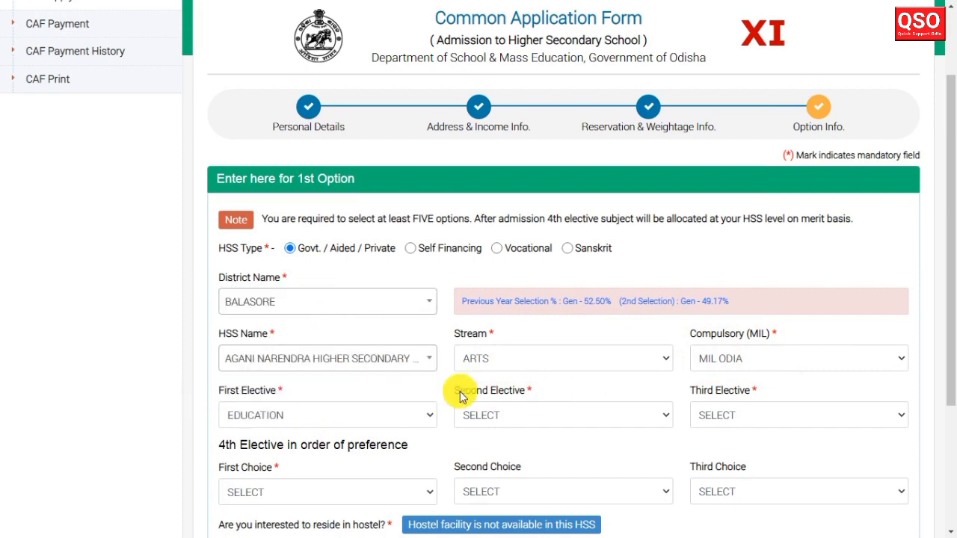
left_click(492, 416)
left_click(509, 334)
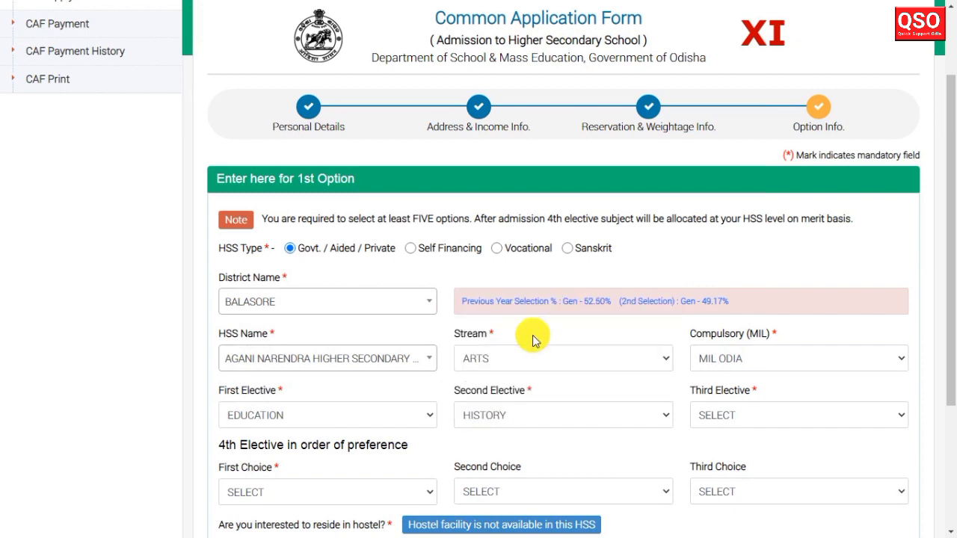
left_click(729, 414)
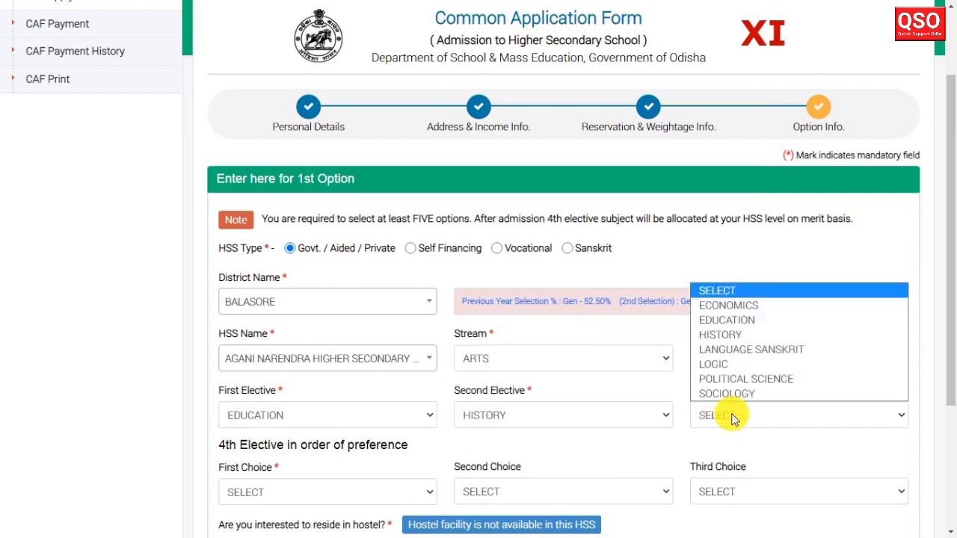
left_click(742, 349)
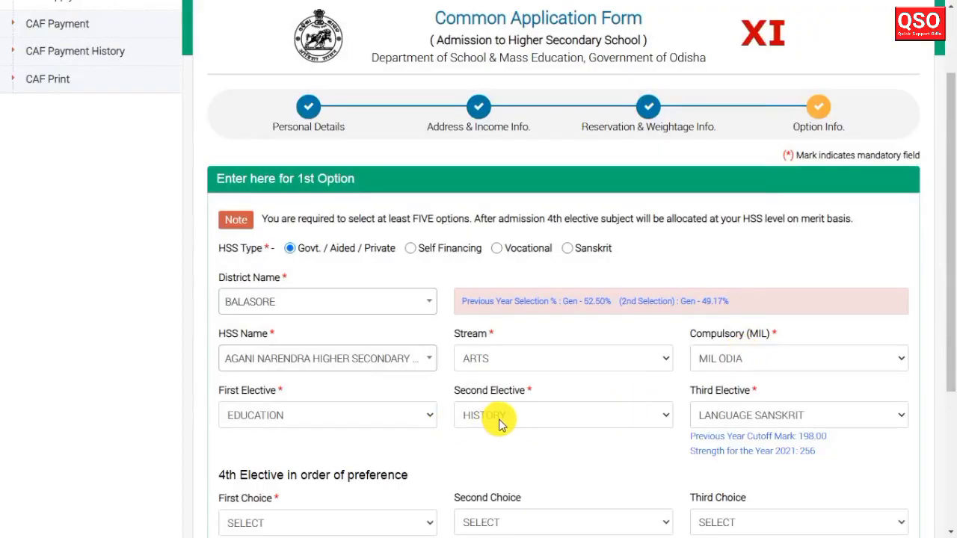
Set the 1st option's 4th elective choices to Economics, History and Economics, and try to continue to the 2nd option
scroll(541, 391, "down", 3)
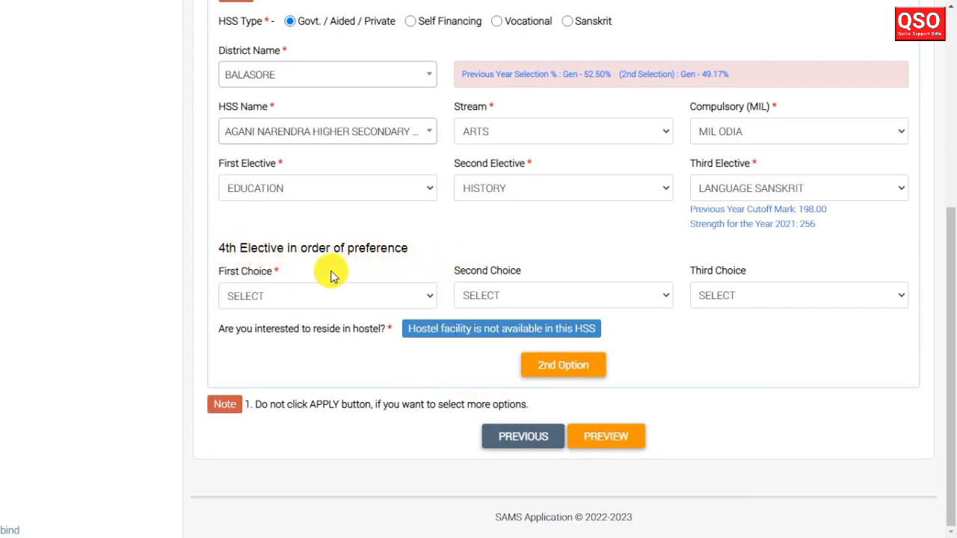
left_click(312, 305)
left_click(323, 331)
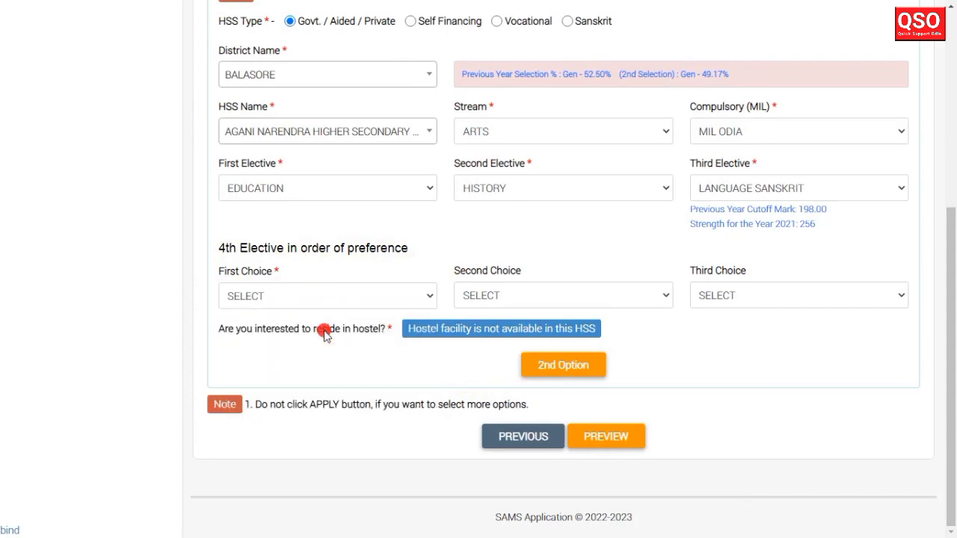
left_click(541, 296)
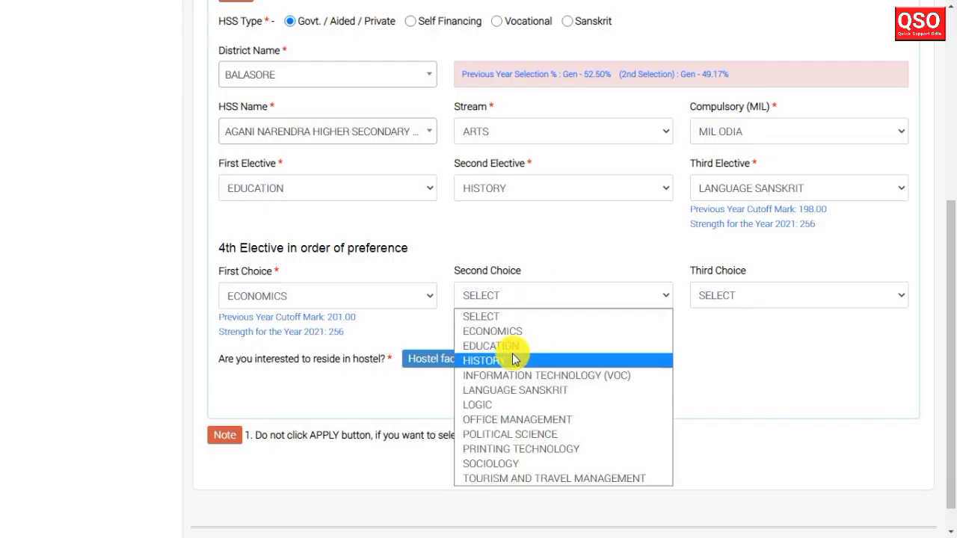
left_click(509, 359)
left_click(759, 296)
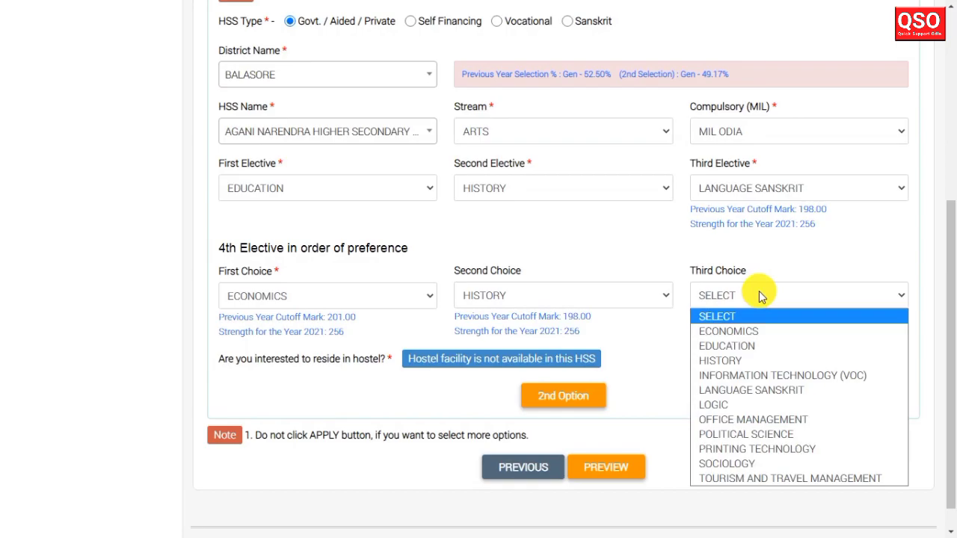
left_click(732, 331)
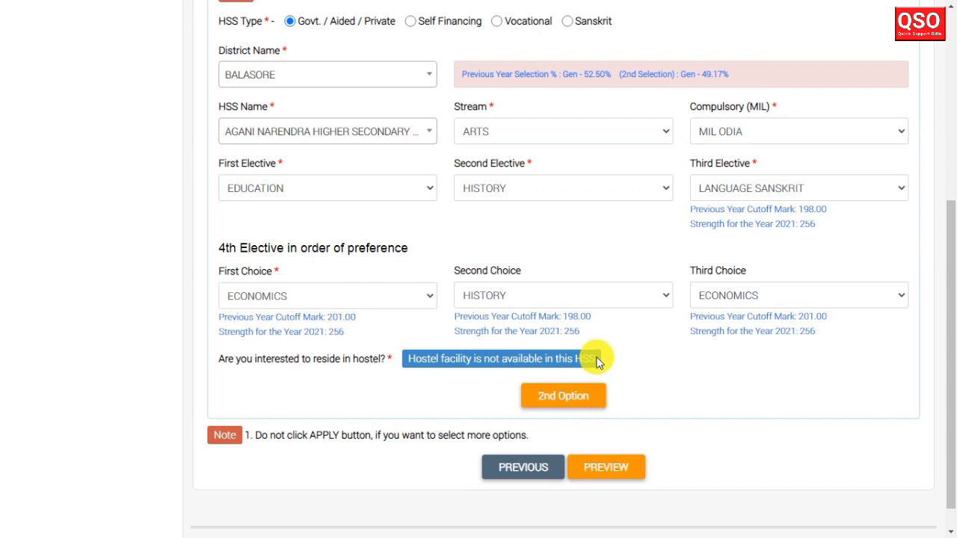
left_click(563, 397)
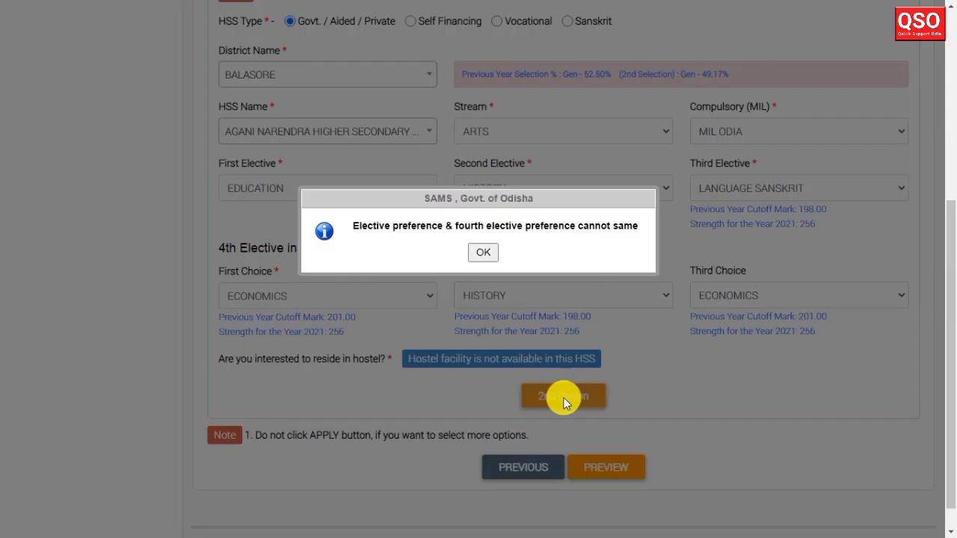
left_click(484, 254)
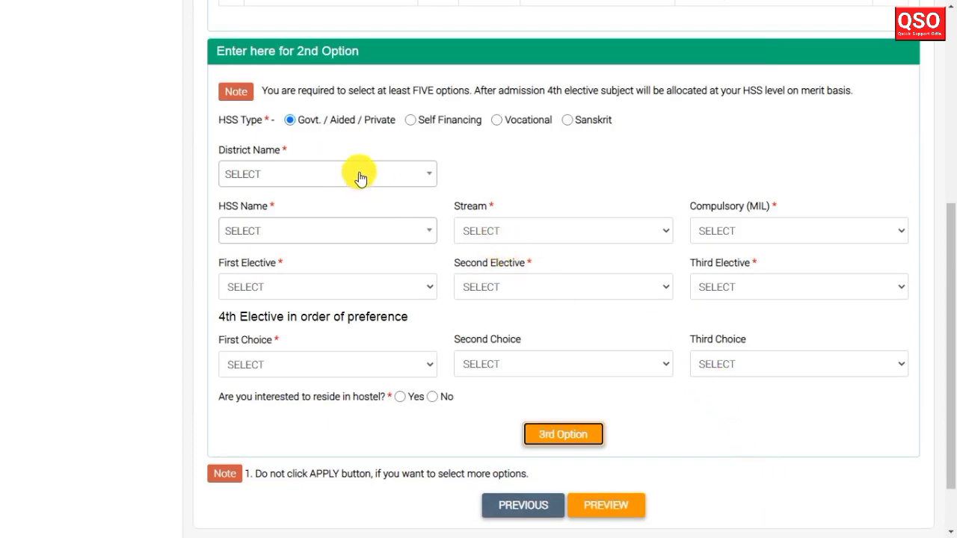
For the 2nd option, choose district Balasore, Baba Panchalingeswar Higher Secondary School, Santaragadia, and the Arts stream with compulsory MIL Odia
left_click(286, 171)
left_click(295, 272)
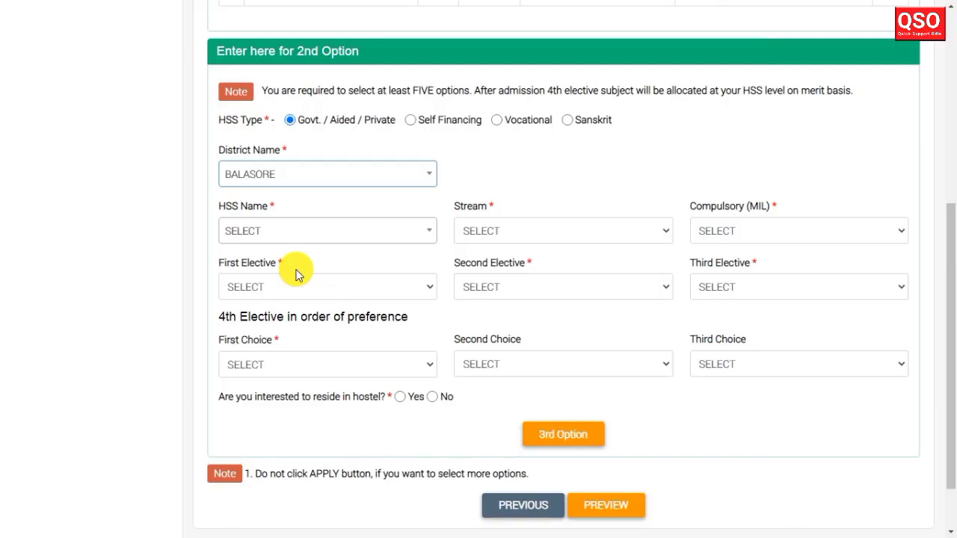
left_click(291, 232)
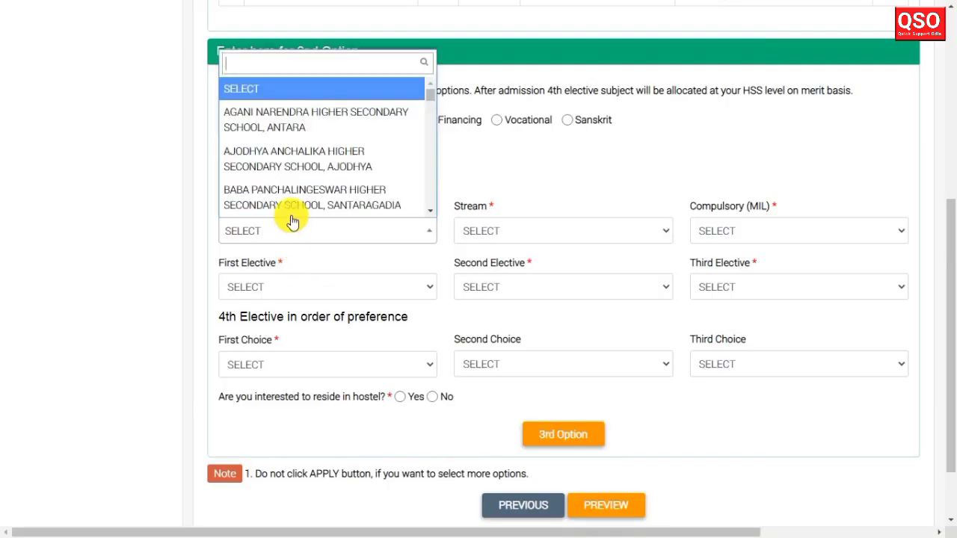
left_click(324, 194)
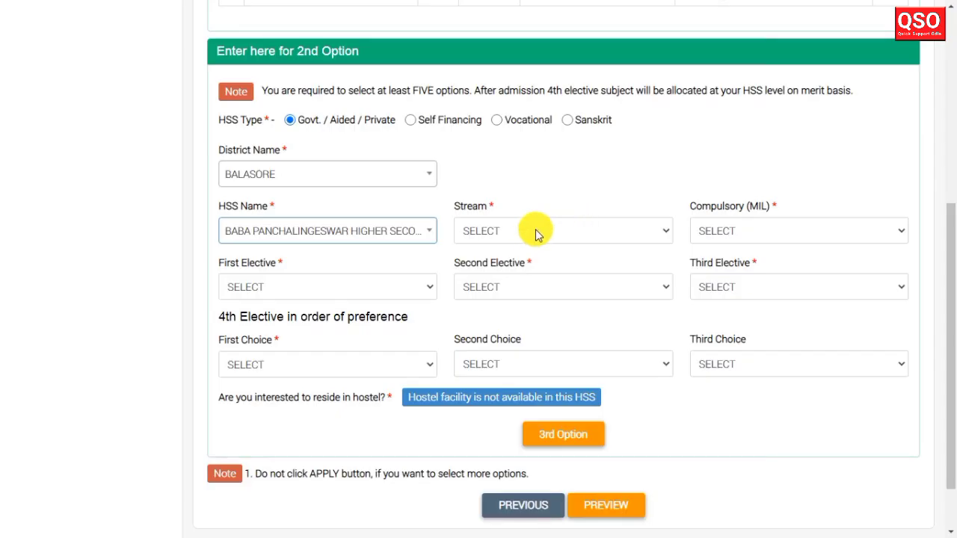
left_click(535, 234)
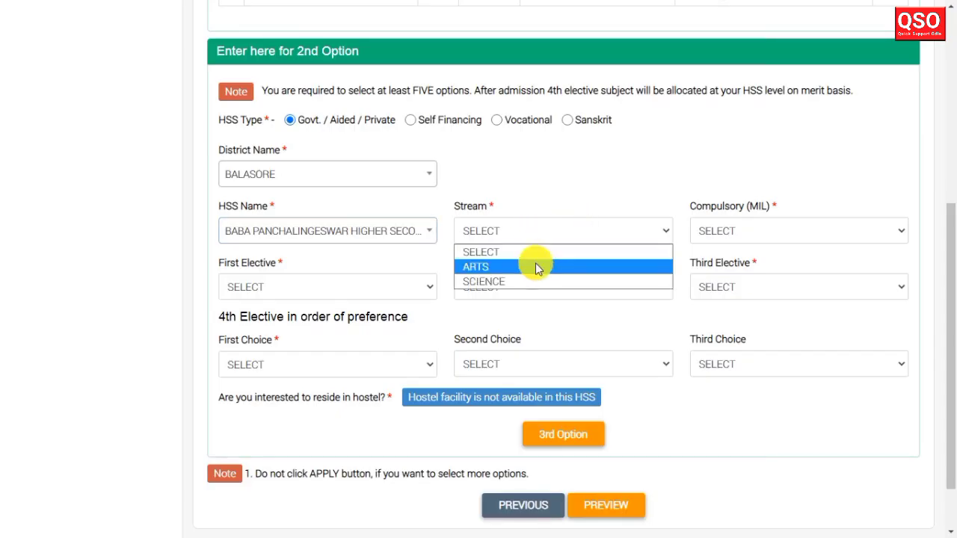
left_click(535, 263)
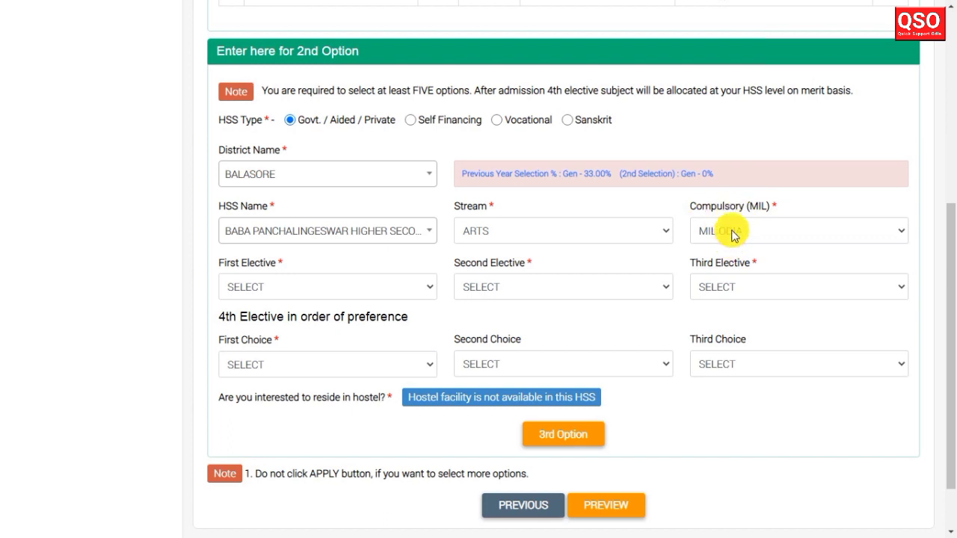
left_click(735, 230)
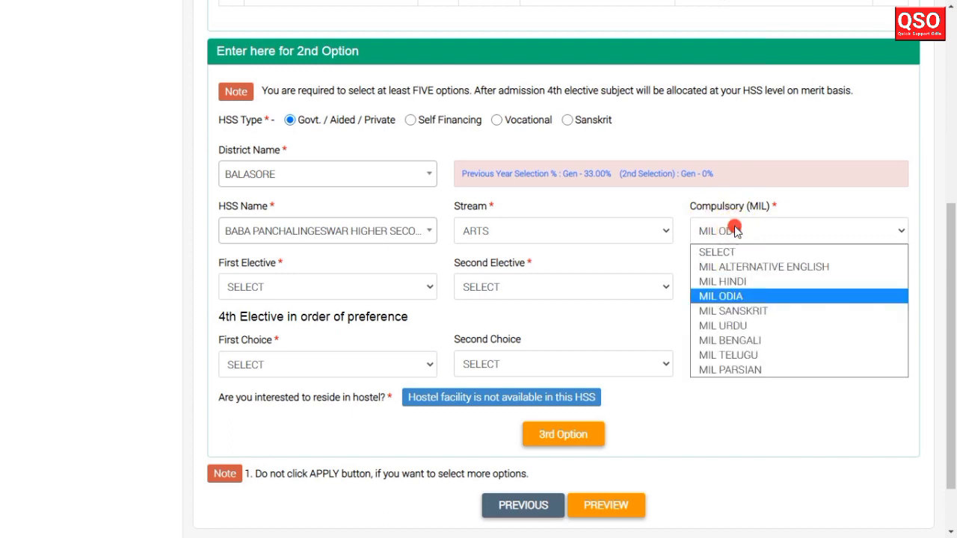
left_click(740, 297)
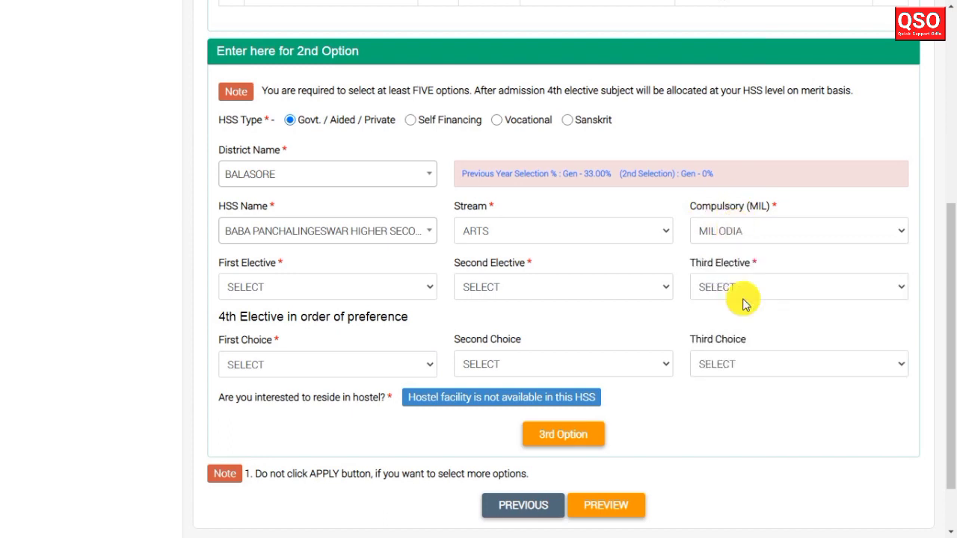
Set the first, second and third electives of the 2nd option to Economics, Education and History
left_click(351, 289)
left_click(342, 326)
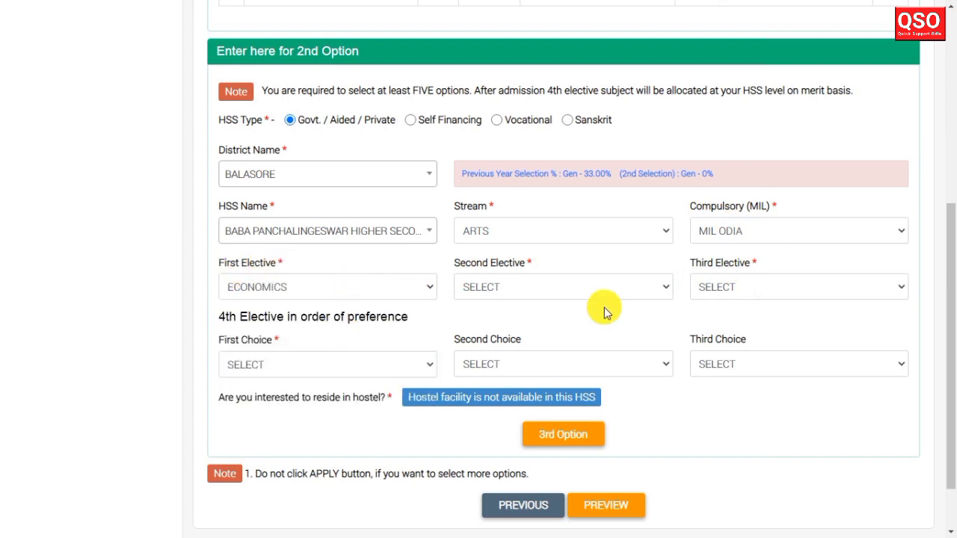
left_click(583, 297)
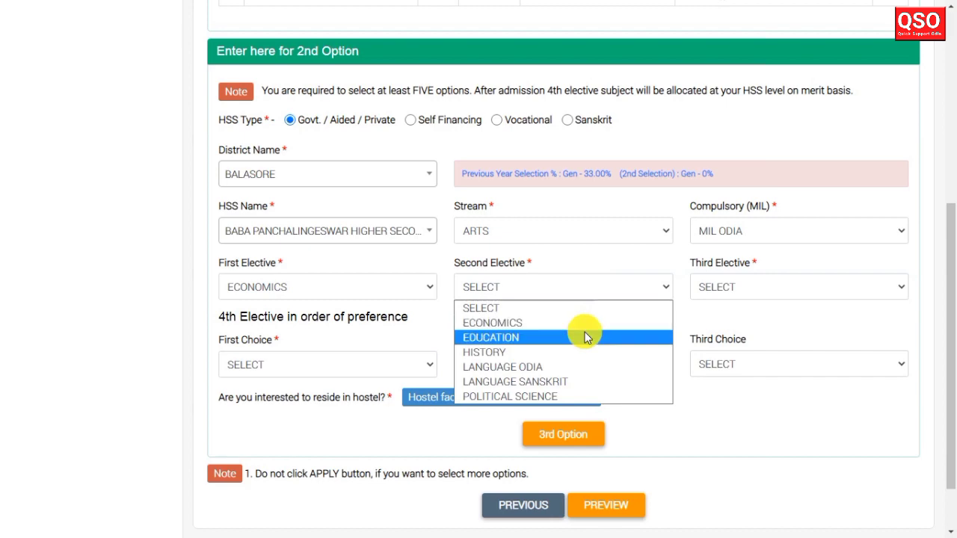
left_click(584, 333)
left_click(741, 286)
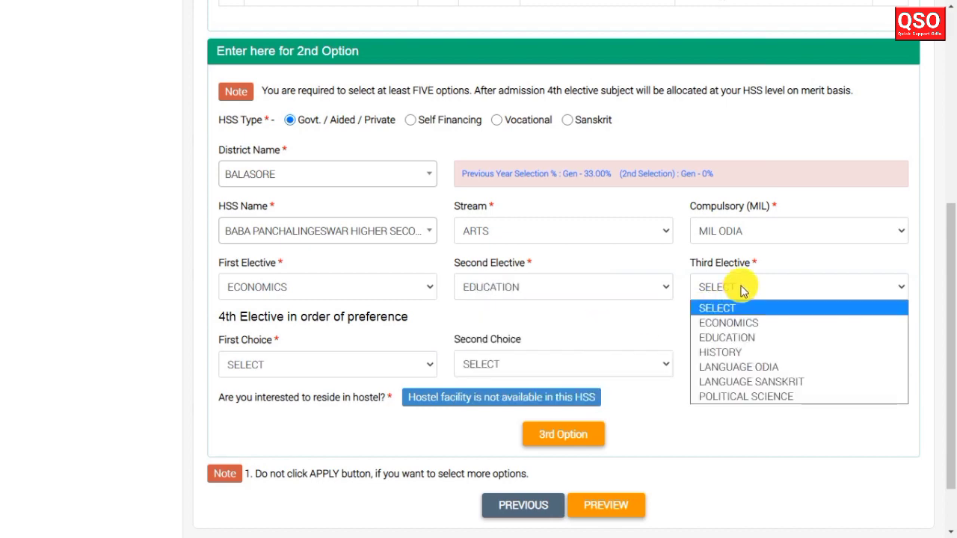
left_click(747, 351)
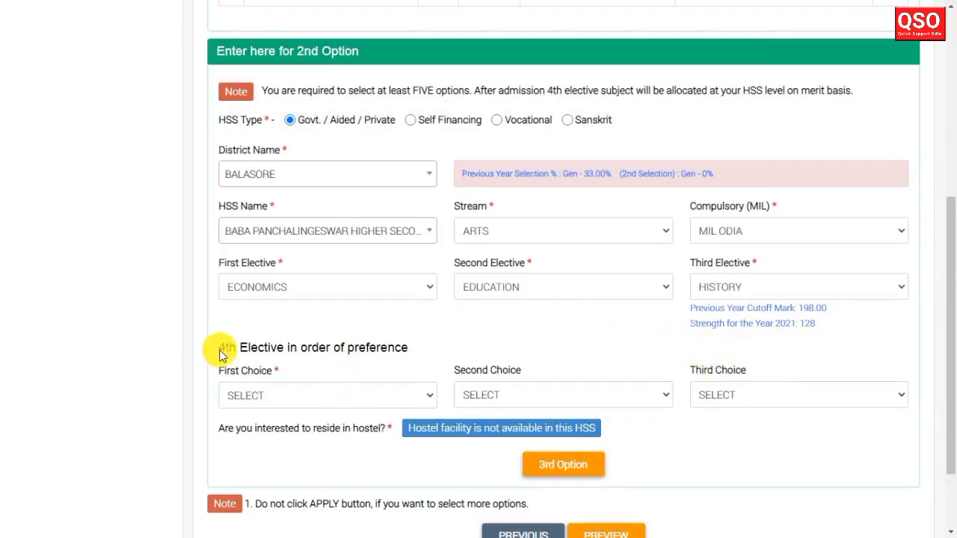
Set the 2nd option's 4th elective choices to Information Technology (VOC), Tourism and Travel Management and Political Science, and continue to the 3rd option
left_click(392, 388)
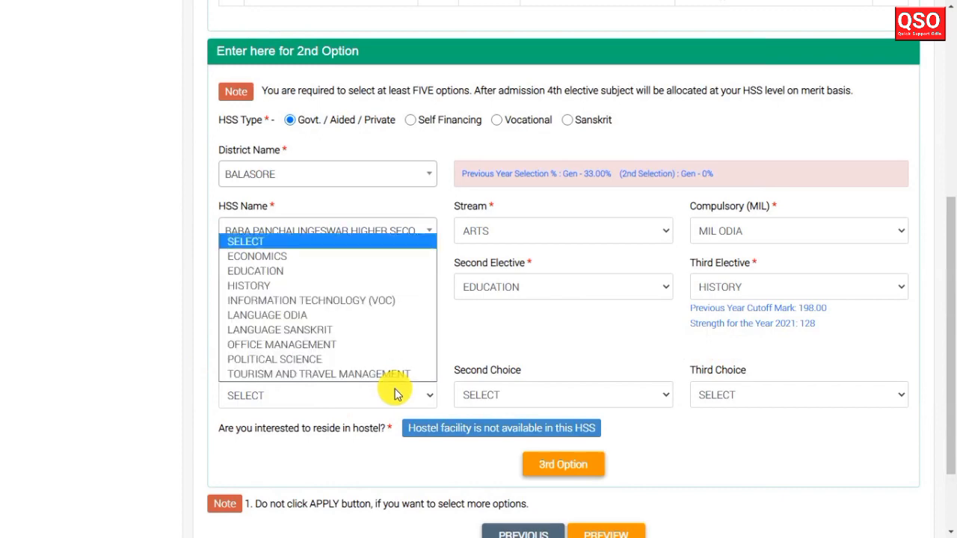
left_click(377, 299)
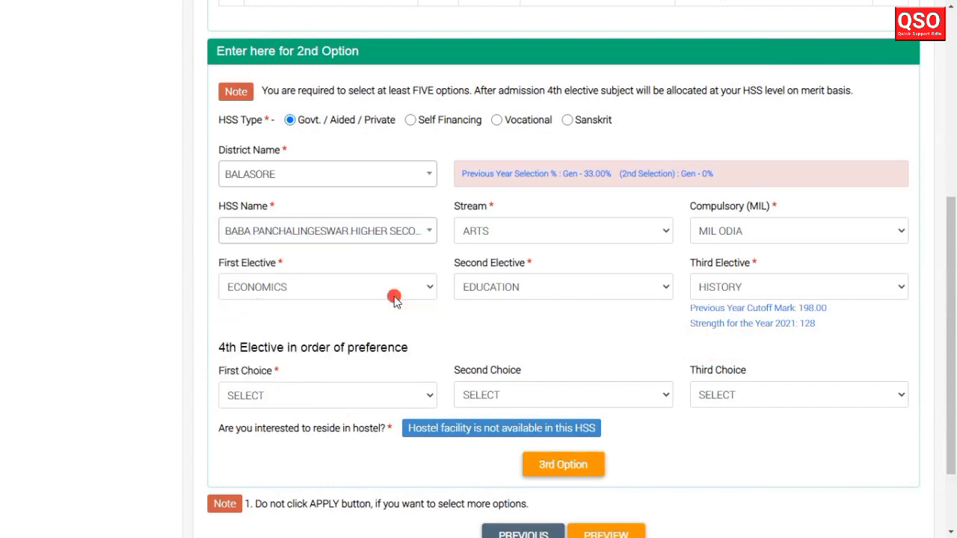
left_click(582, 400)
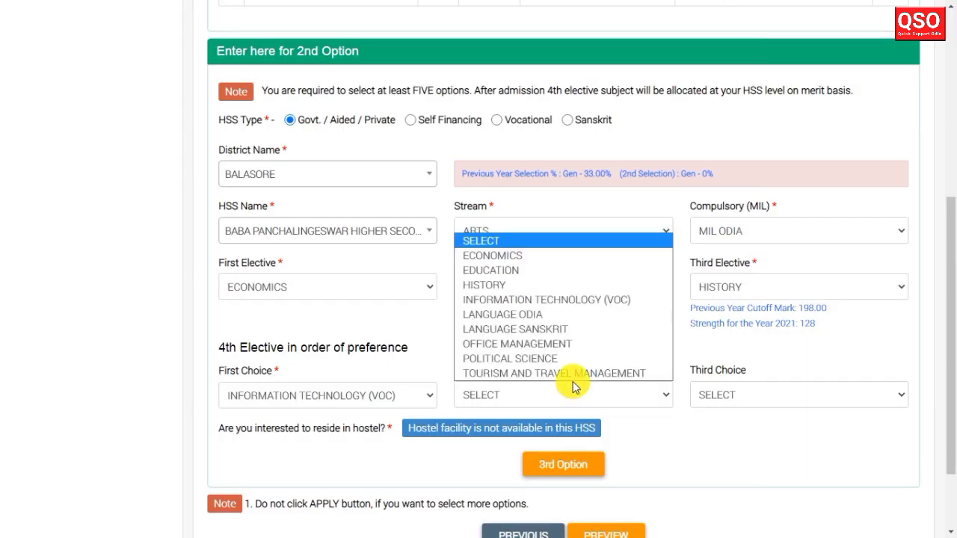
left_click(573, 372)
left_click(709, 394)
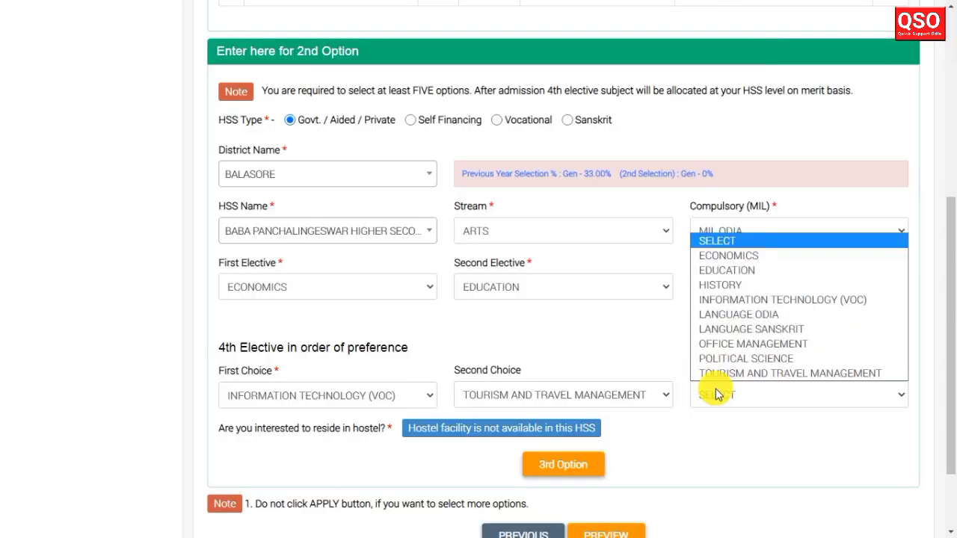
left_click(755, 358)
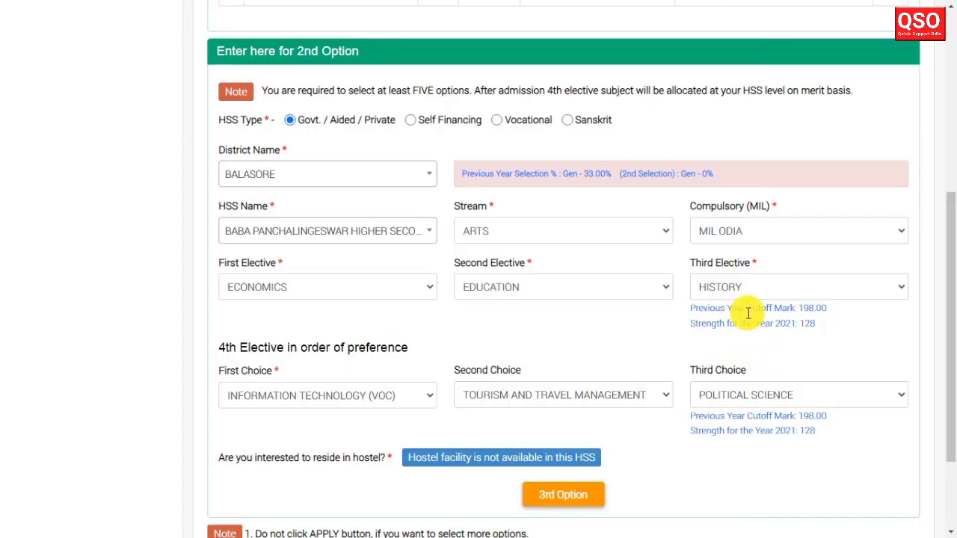
scroll(621, 340, "down", 3)
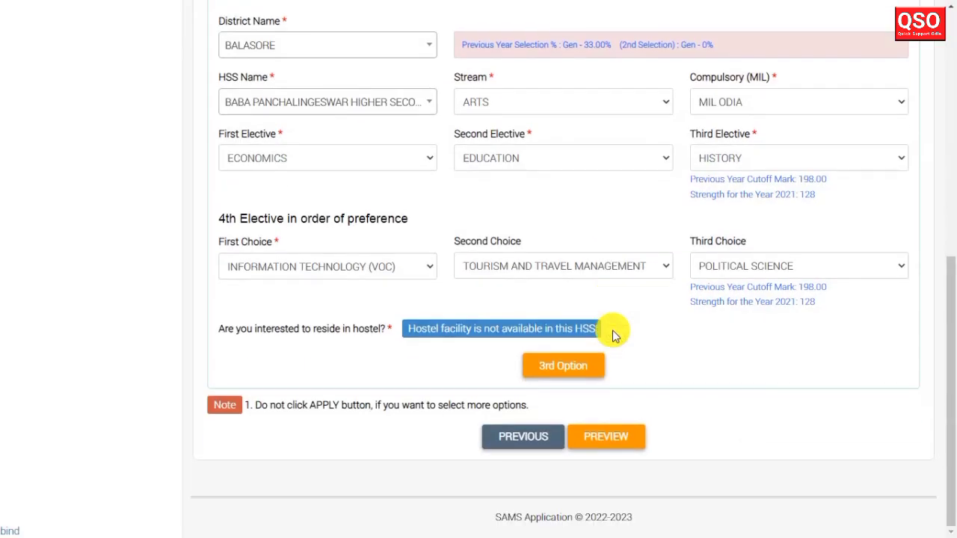
left_click(561, 368)
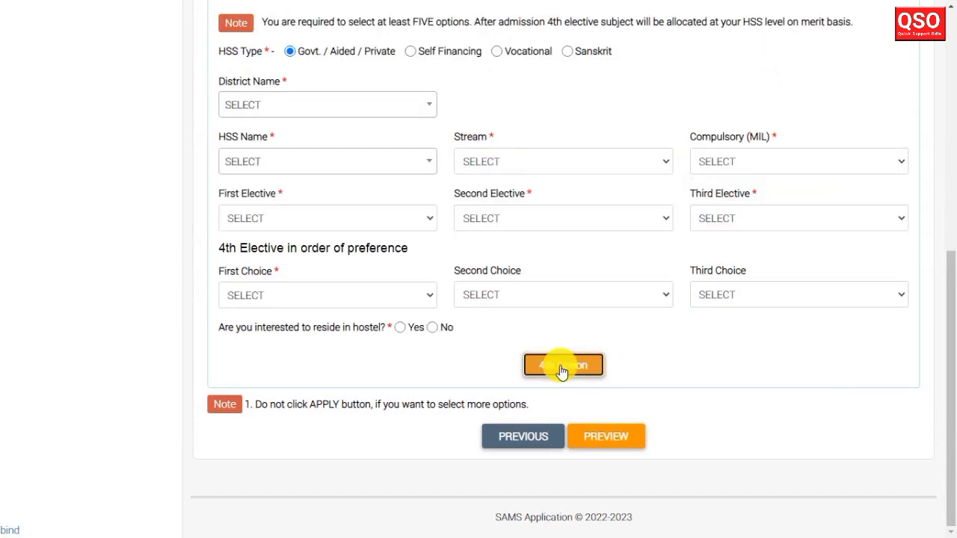
Set the district of the 3rd option to Balasore
left_click(302, 105)
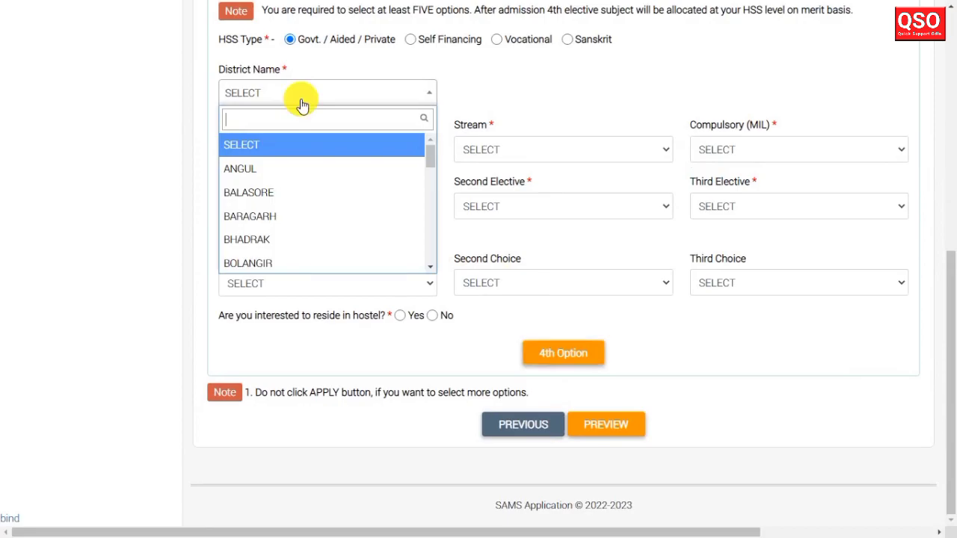
left_click(301, 192)
left_click(518, 173)
left_click(521, 160)
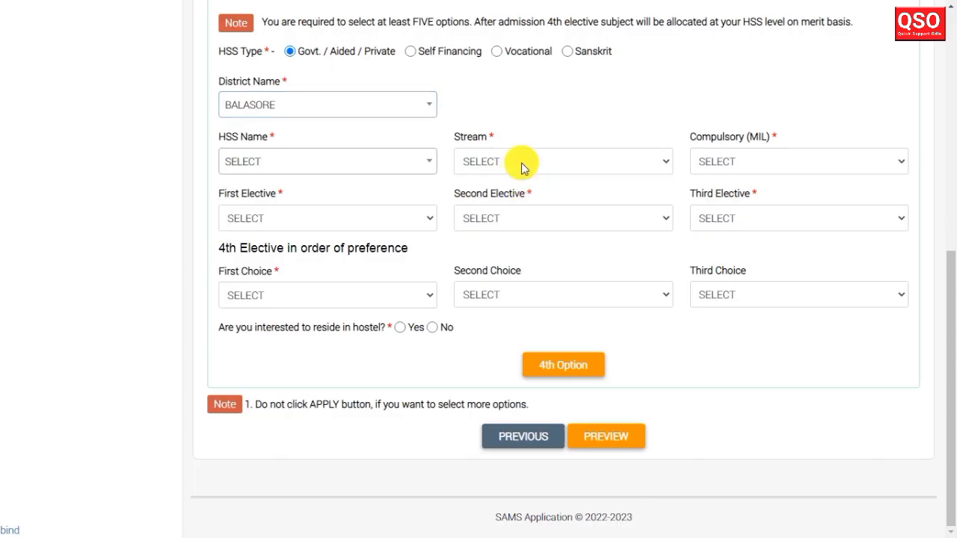
left_click(519, 160)
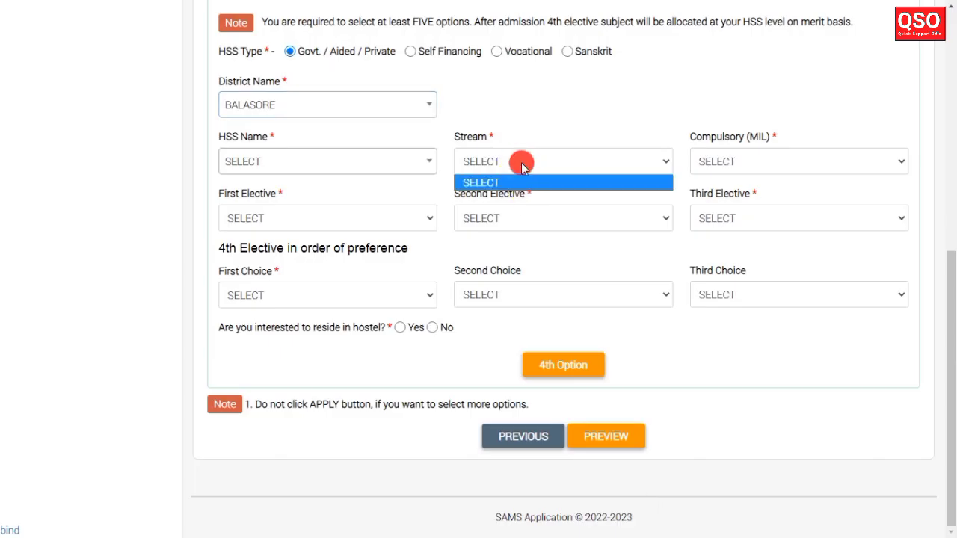
left_click(378, 160)
left_click(393, 109)
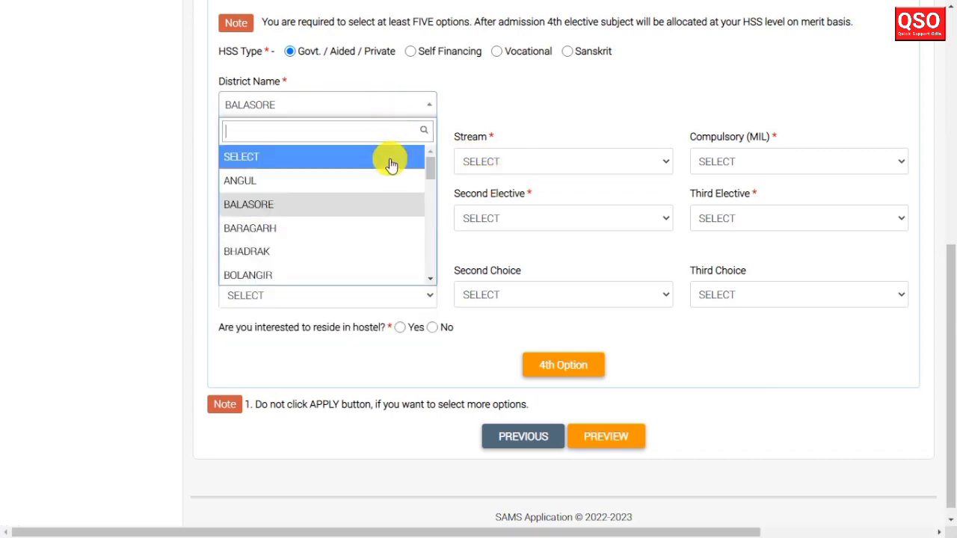
left_click(364, 201)
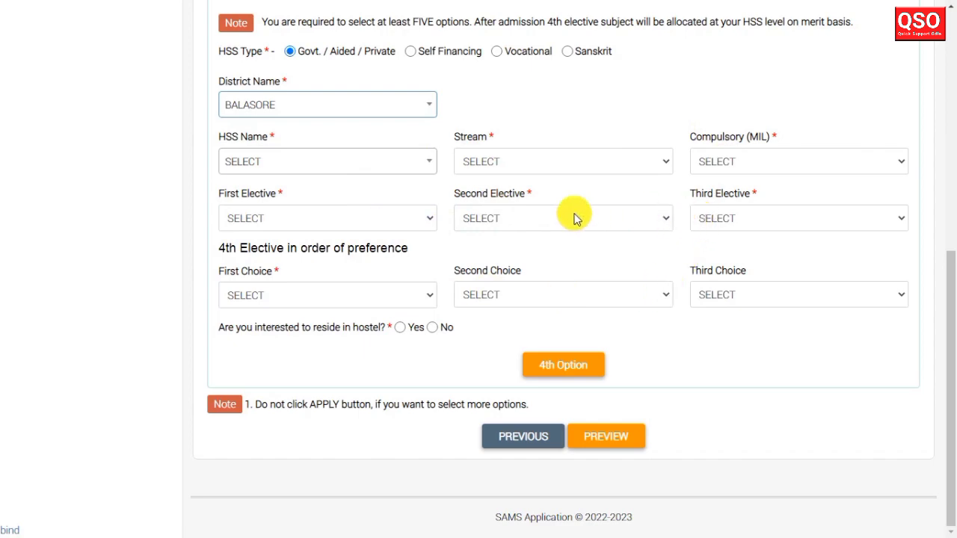
For the 3rd option, choose Agani Narendra Higher Secondary School, Antara, and the Arts stream with compulsory MIL Odia
left_click(377, 162)
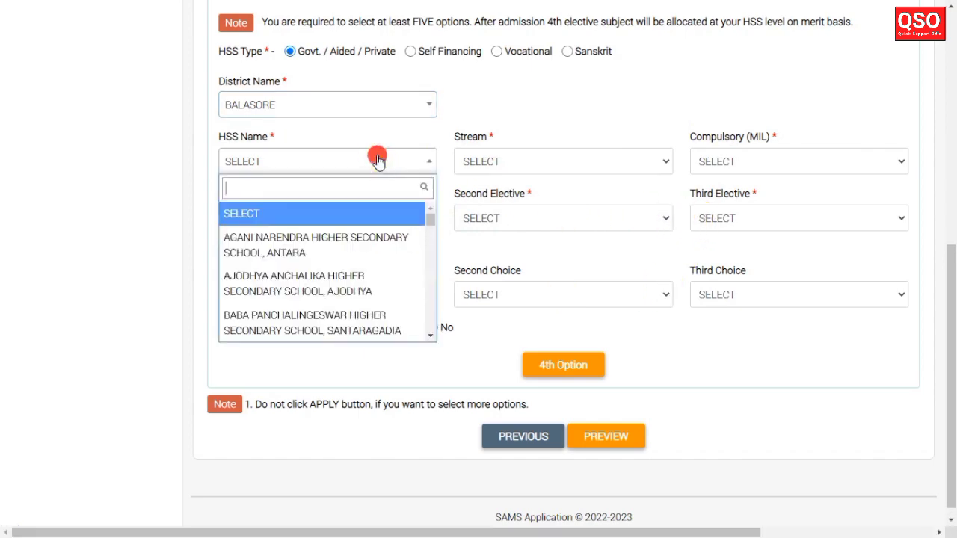
left_click(373, 239)
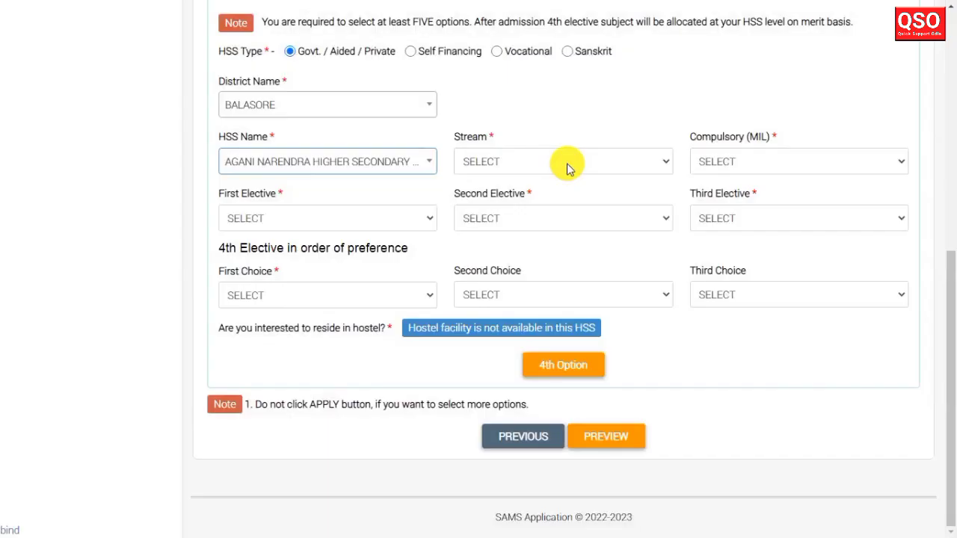
left_click(566, 163)
left_click(566, 198)
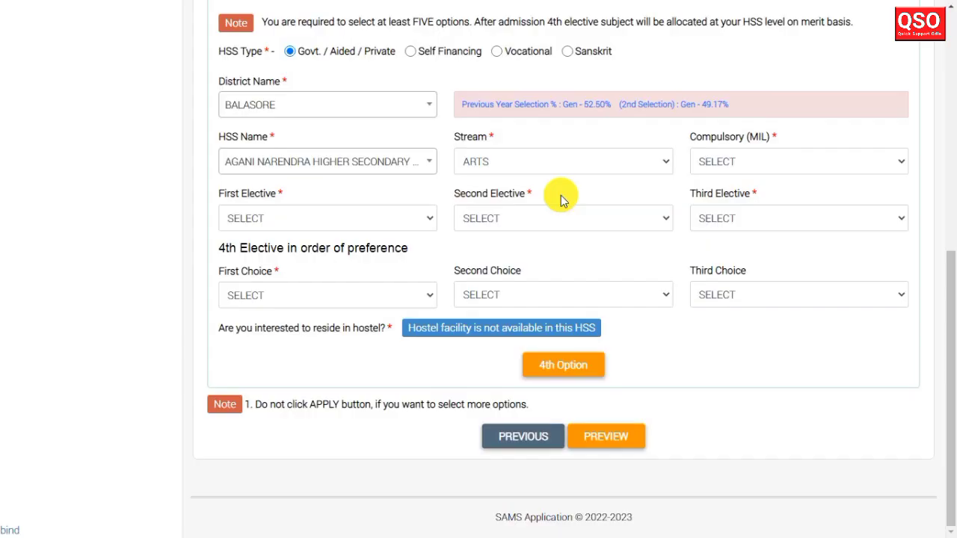
left_click(742, 170)
left_click(743, 171)
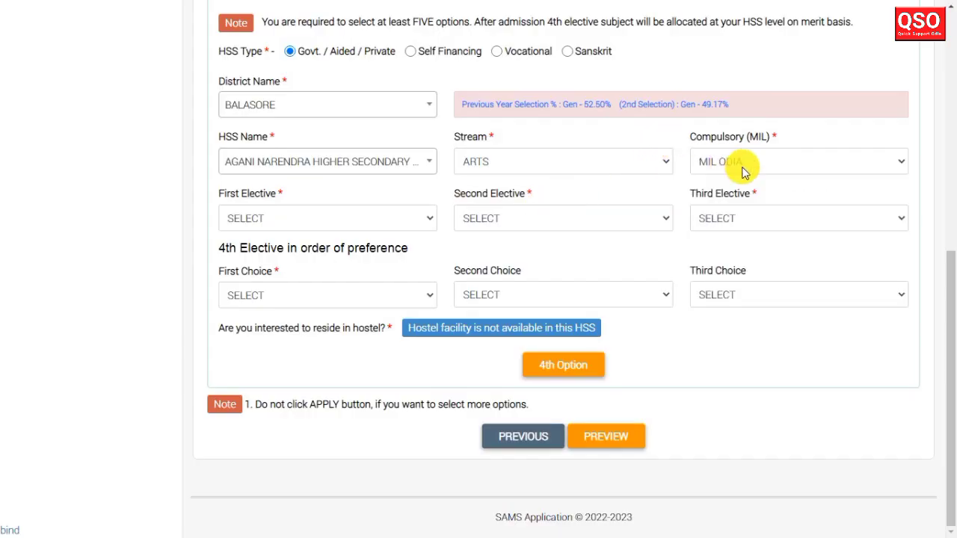
Set the first, second and third electives of the 3rd option to Education, History and Language Sanskrit
left_click(410, 218)
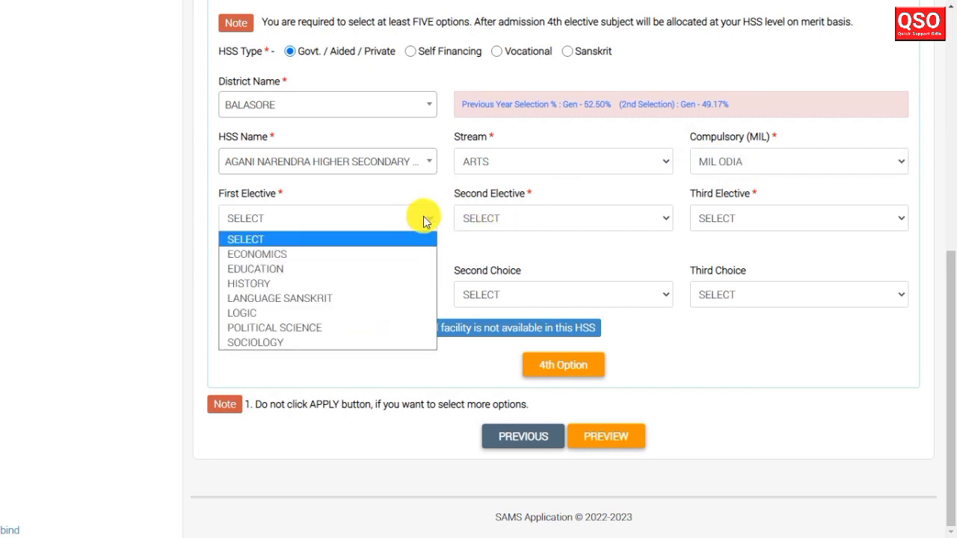
left_click(371, 268)
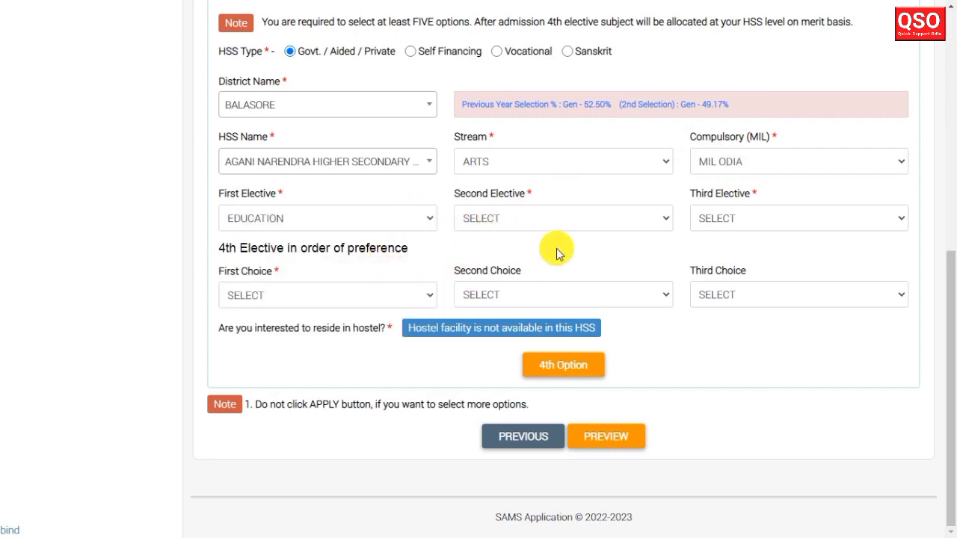
left_click(541, 220)
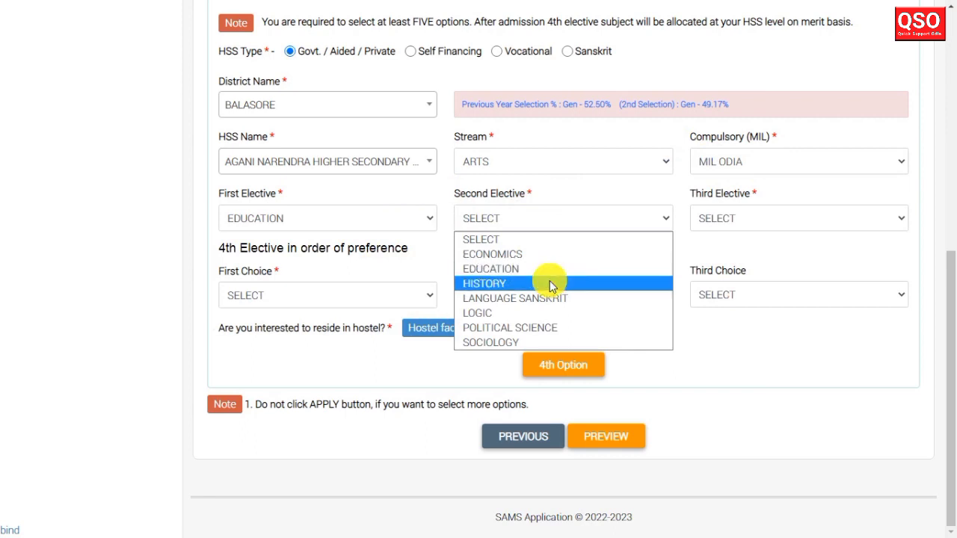
left_click(550, 281)
left_click(719, 217)
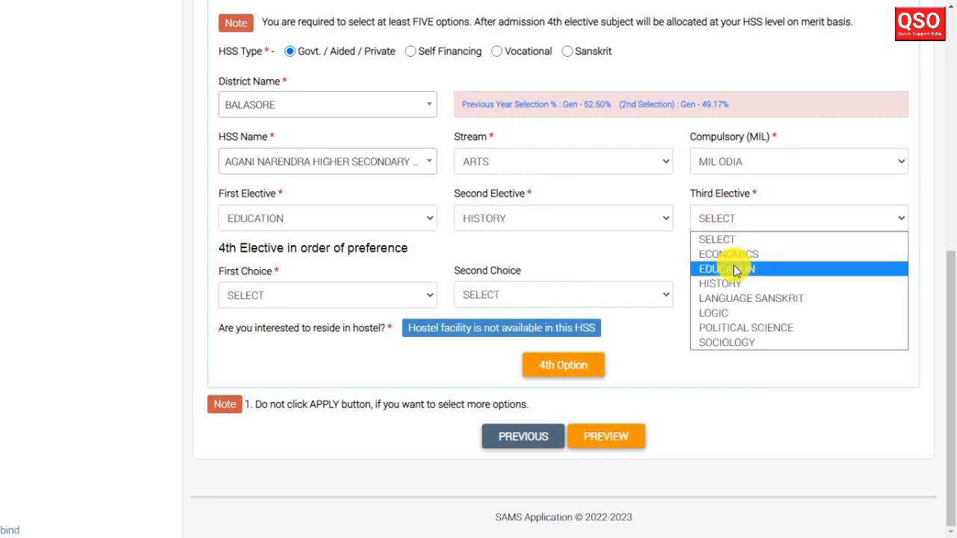
left_click(736, 298)
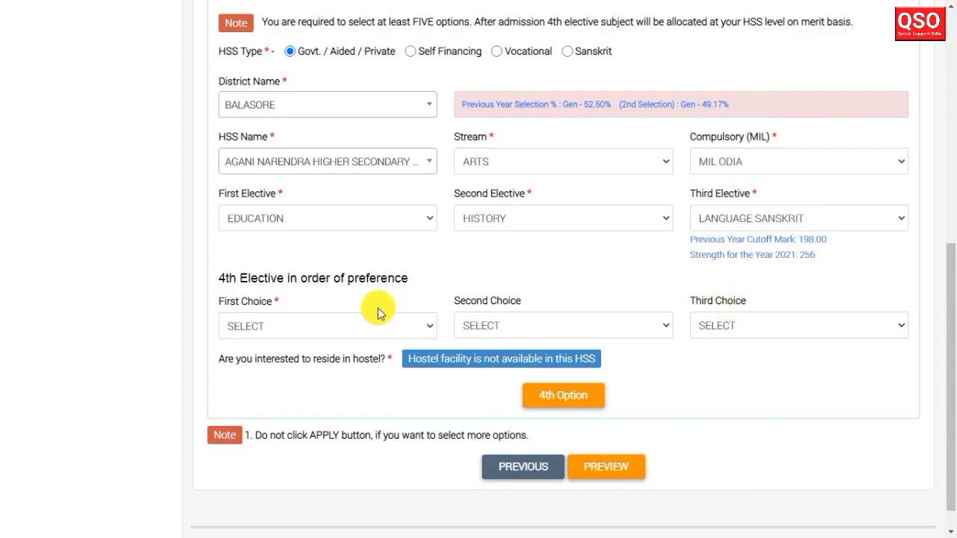
Set the 3rd option's 4th elective first choice to Sociology and second choice to Printing Technology
left_click(379, 322)
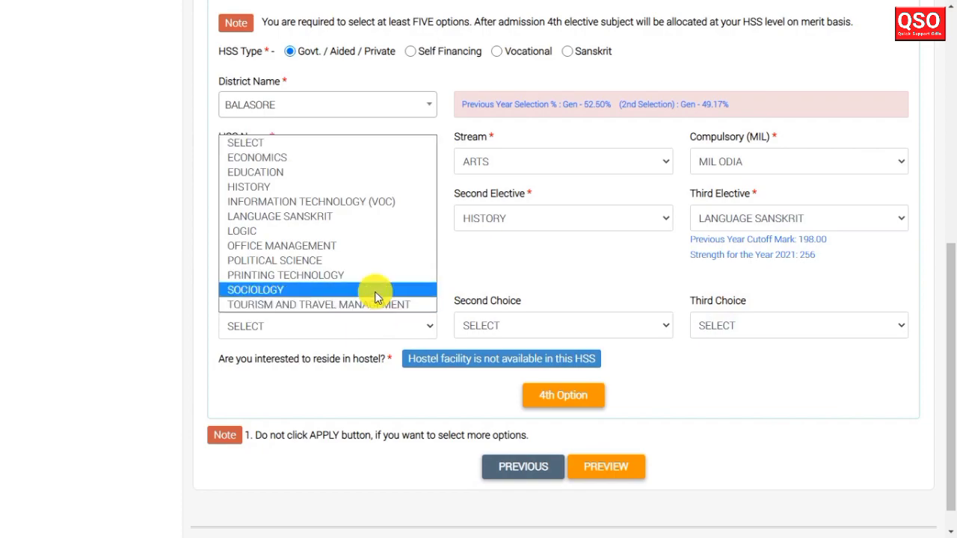
left_click(377, 297)
left_click(572, 325)
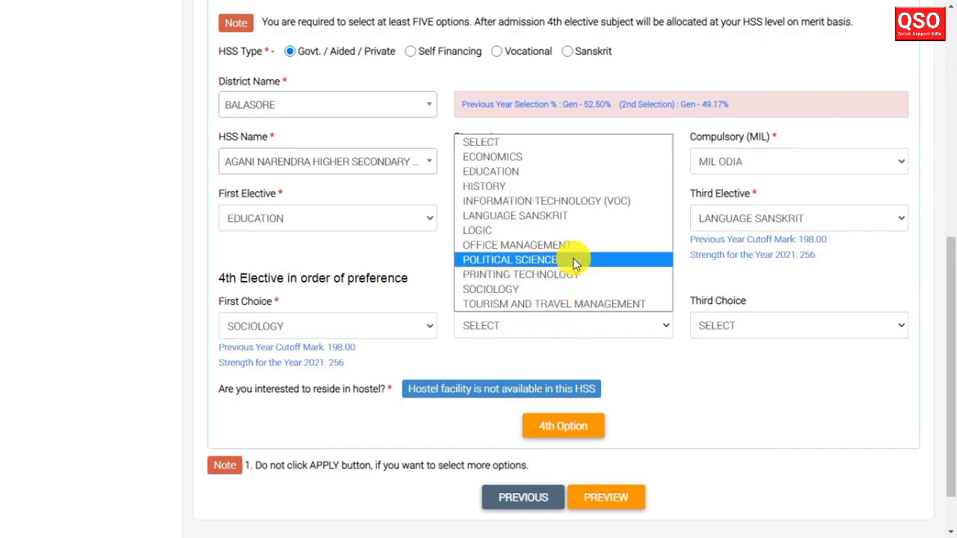
left_click(579, 273)
Try to continue to the 4th option with Language Sanskrit as the third choice for the 4th elective
left_click(775, 328)
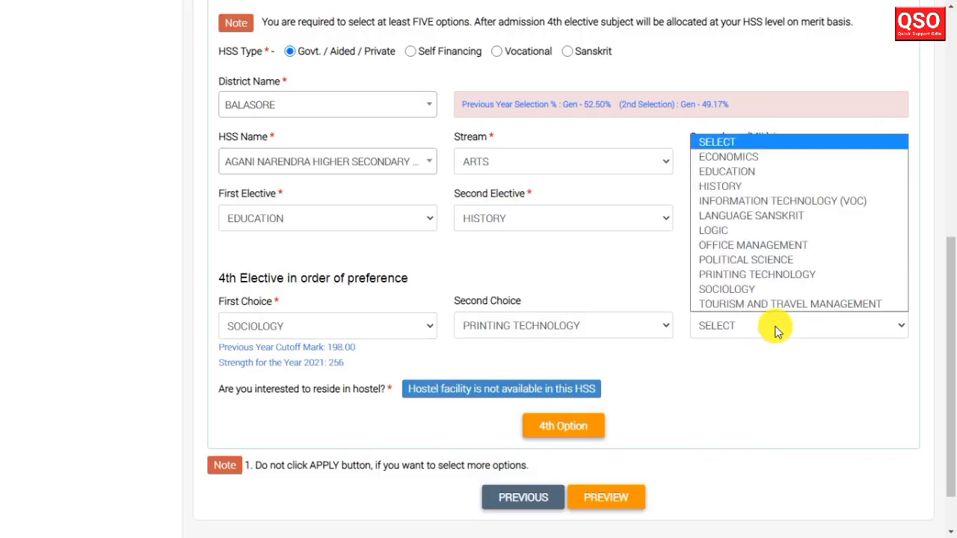
left_click(768, 217)
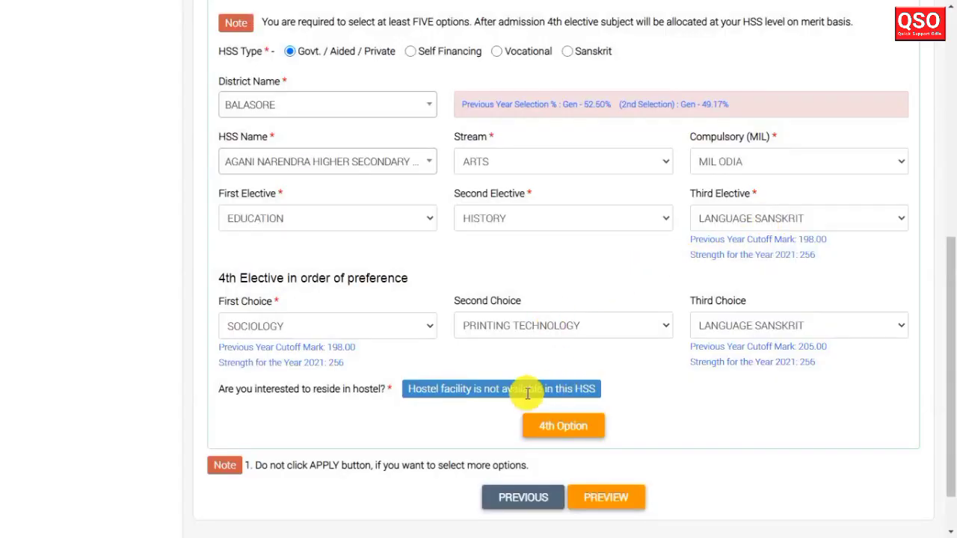
left_click(551, 429)
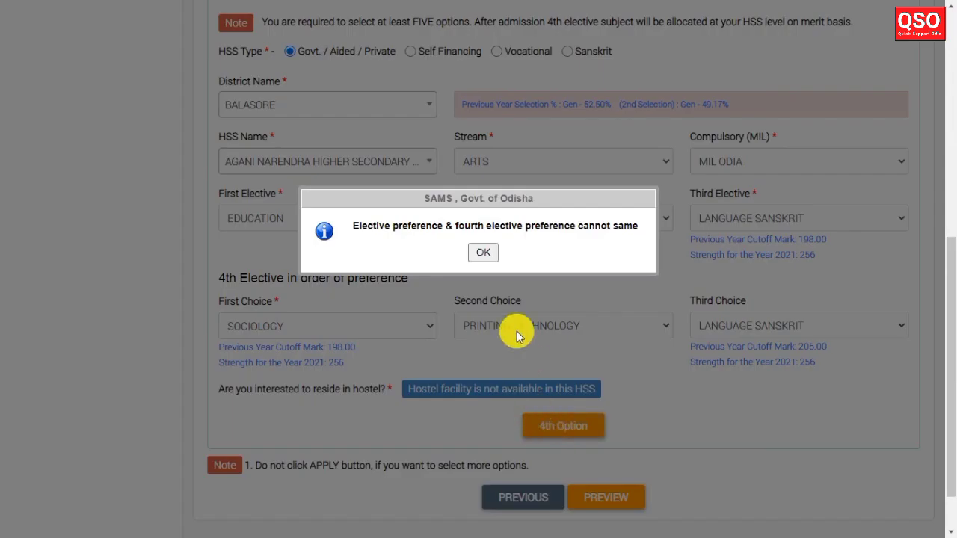
left_click(486, 253)
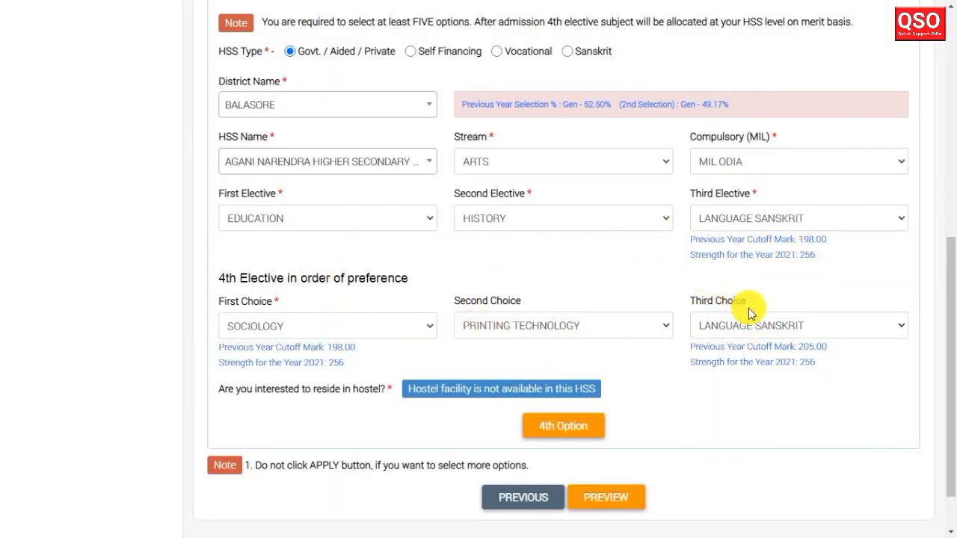
Set the 3rd option's third choice for the 4th elective to Economics and try to continue to the 4th option
left_click(799, 325)
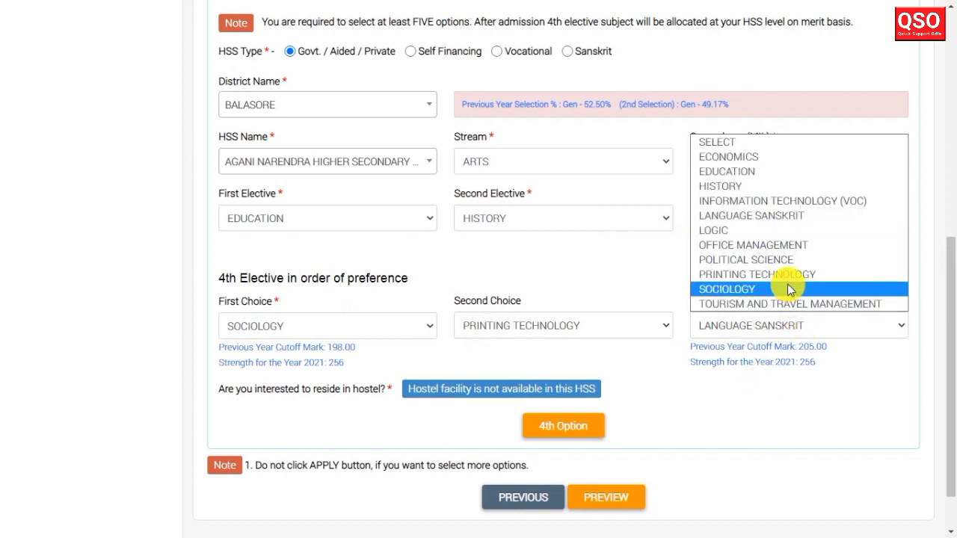
left_click(742, 158)
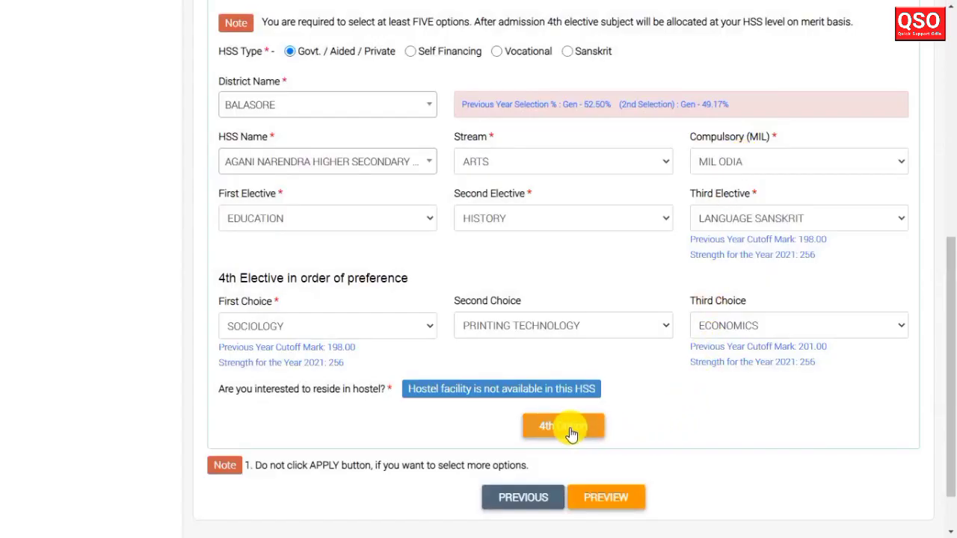
left_click(570, 432)
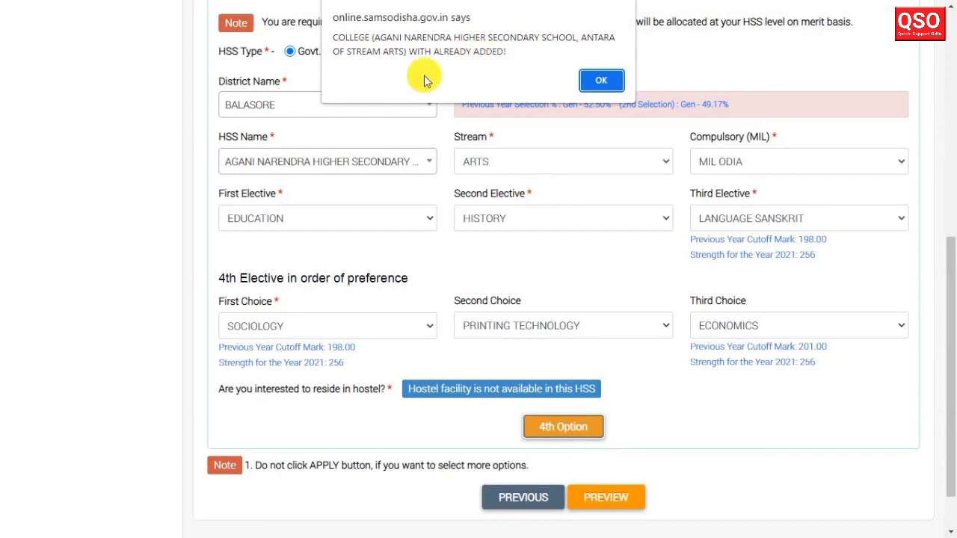
left_click(593, 78)
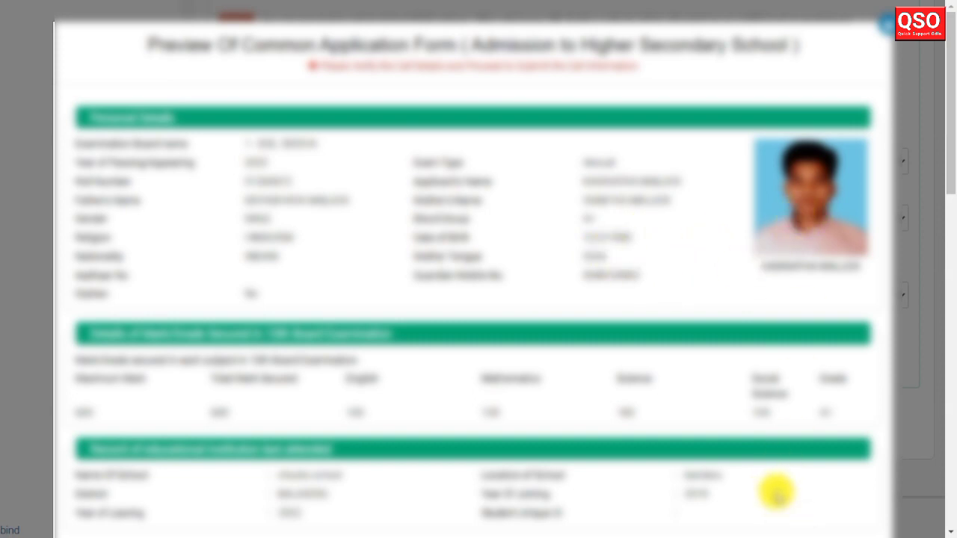
Save the previewed application form and proceed to payment with SBIePay as the payment gateway
scroll(777, 493, "down", 15)
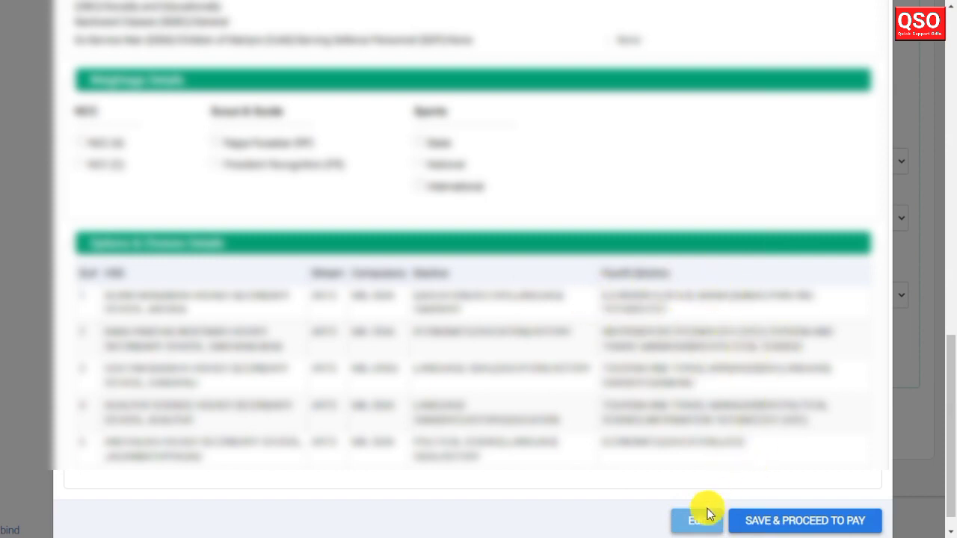
left_click(835, 524)
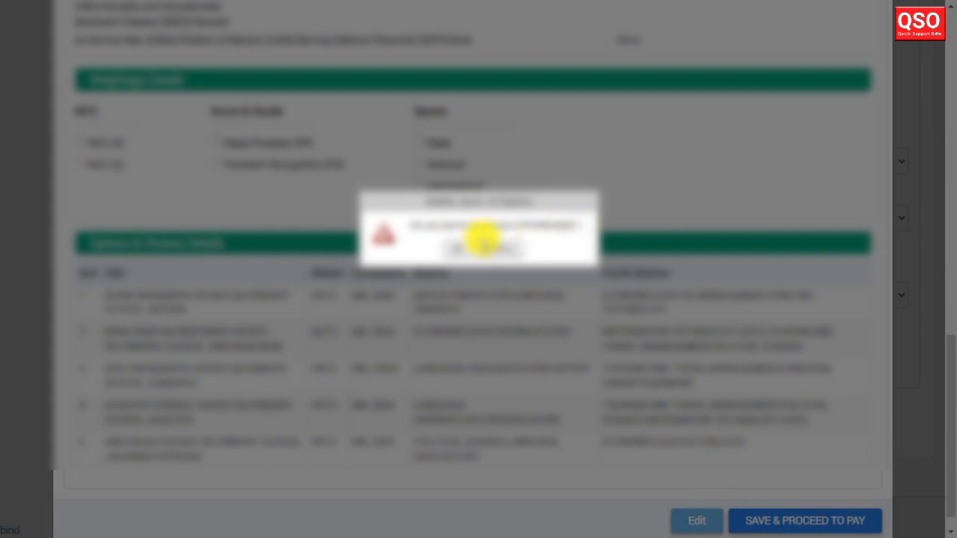
left_click(467, 250)
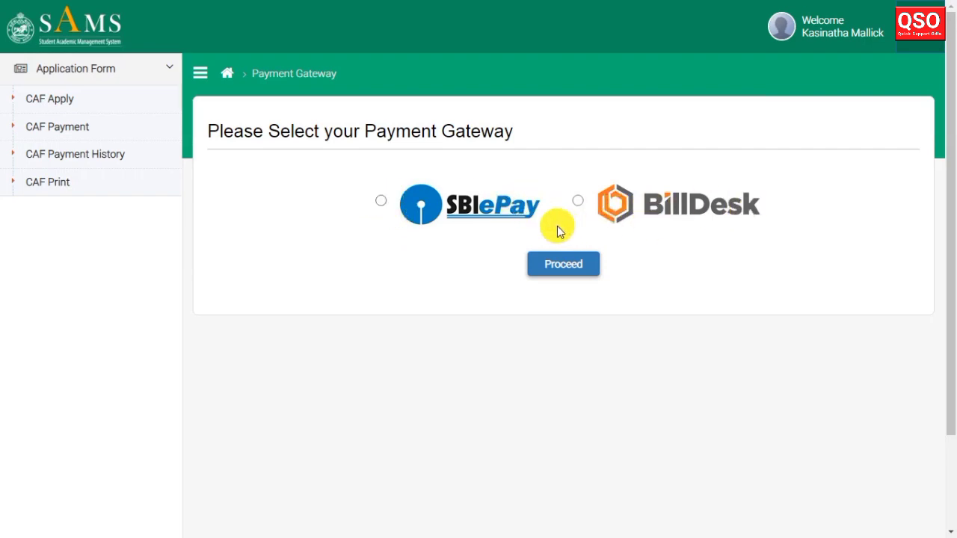
left_click(382, 201)
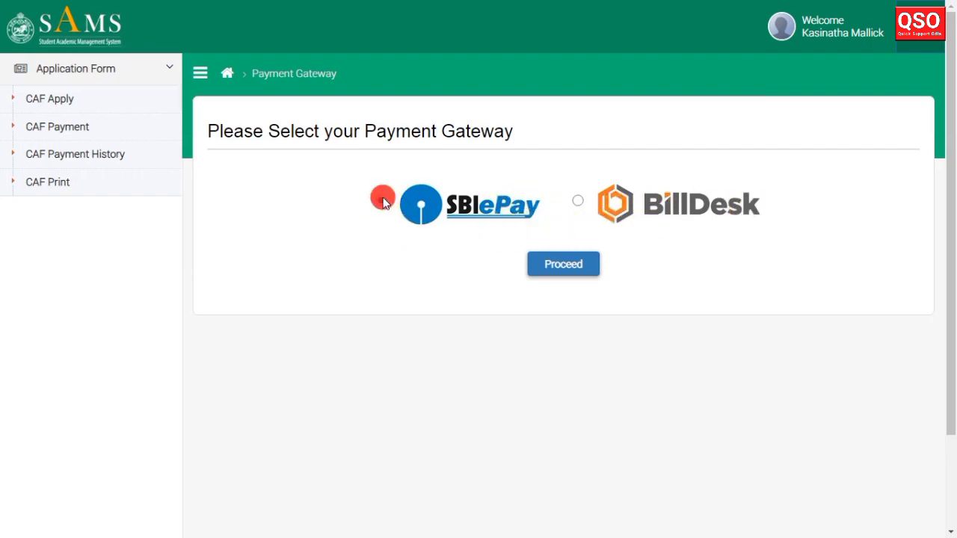
left_click(556, 261)
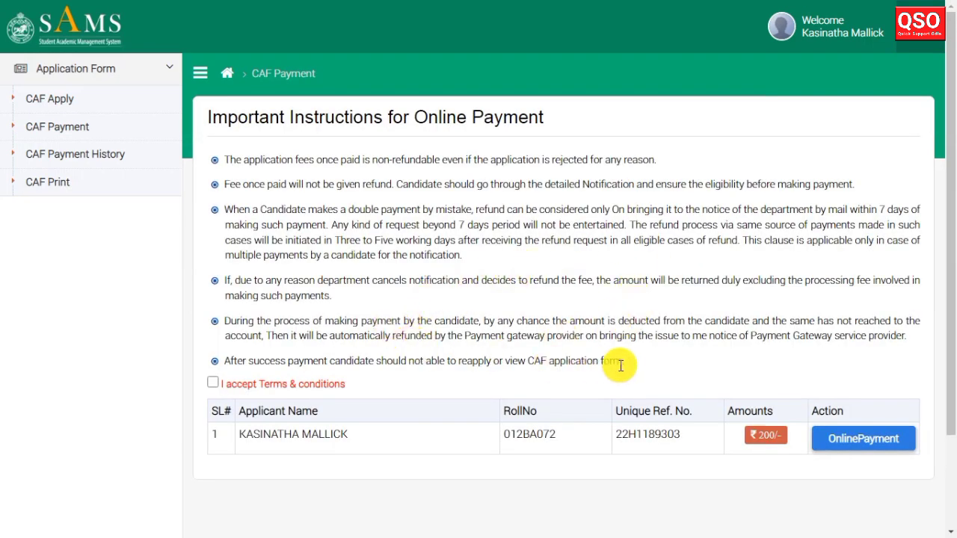
Accept the payment terms and conditions and start the online payment, confirming the form information and the wish to pay
left_click(214, 383)
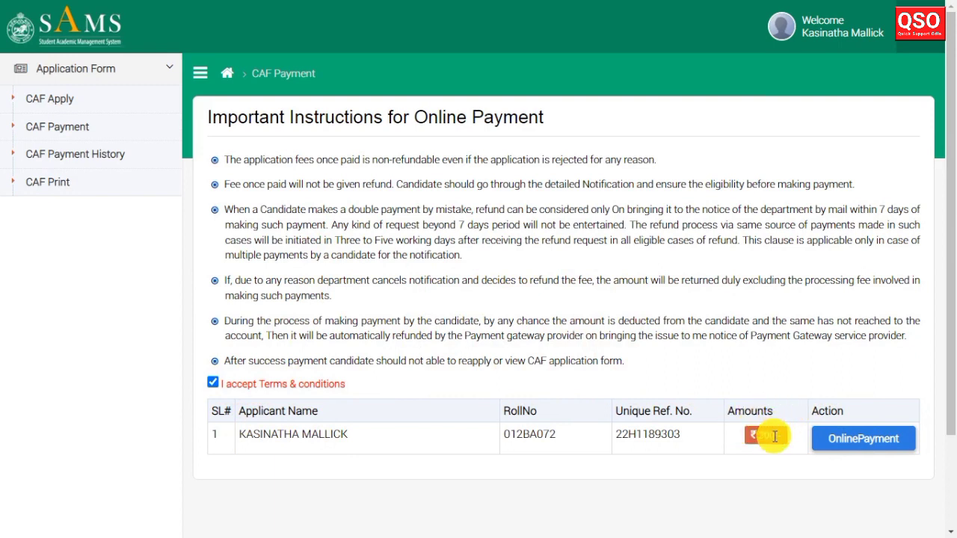
left_click(861, 441)
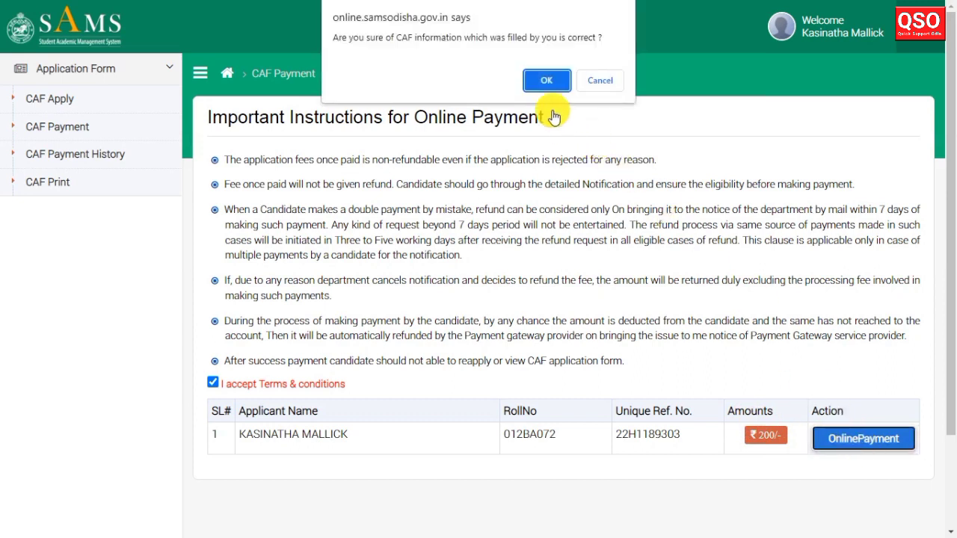
left_click(543, 83)
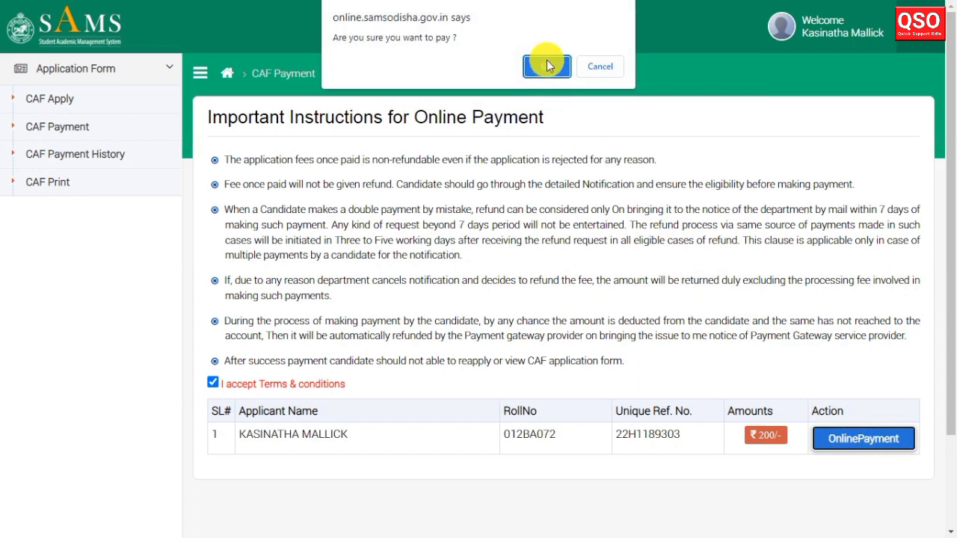
left_click(550, 68)
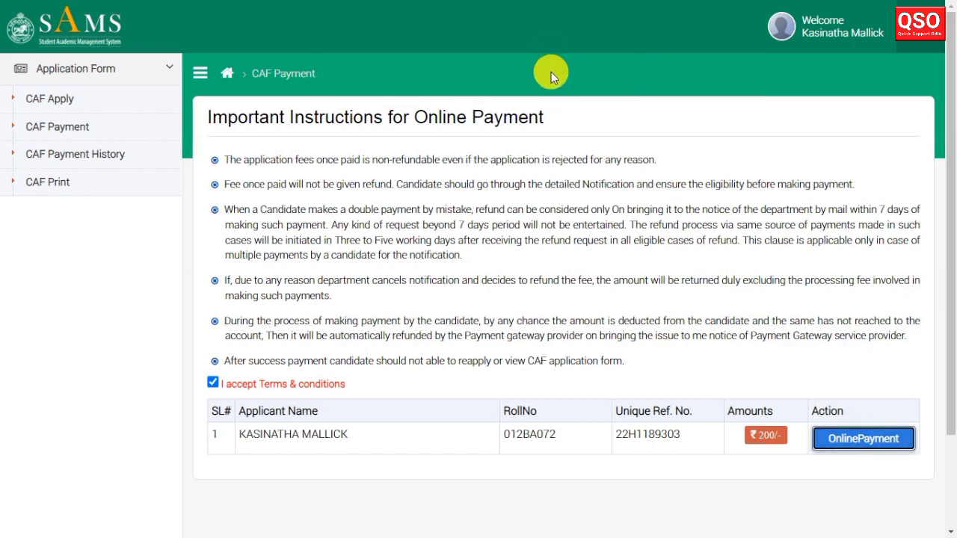